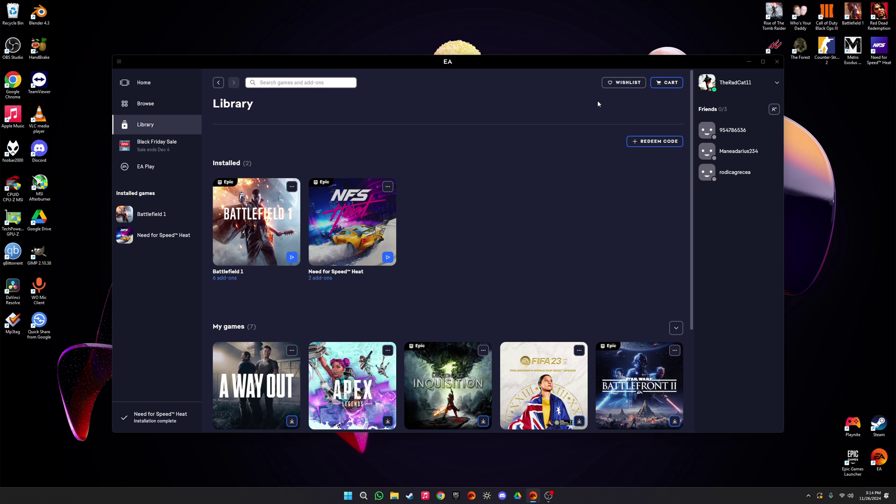
Step: Start Battlefield 1 from its tile in the EA app Library
click(292, 257)
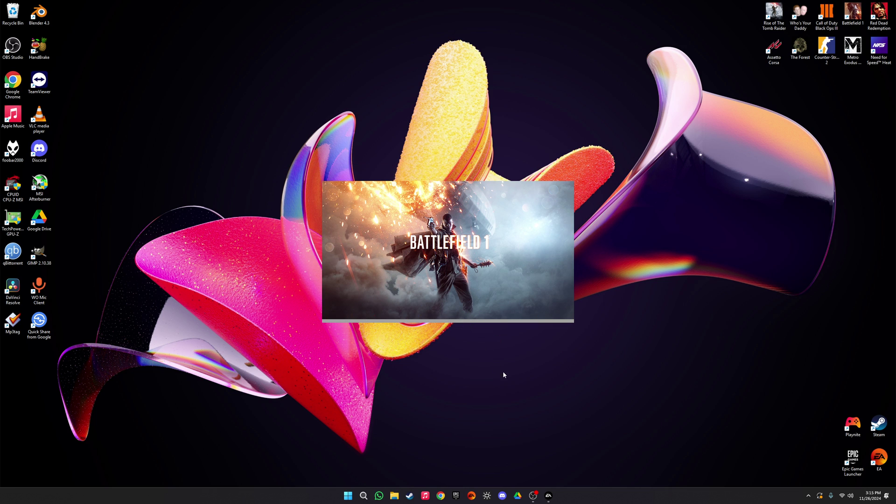
Step: Switch away from the hung Battlefield 1 splash and reopen the EA app Library
key(alt+Tab)
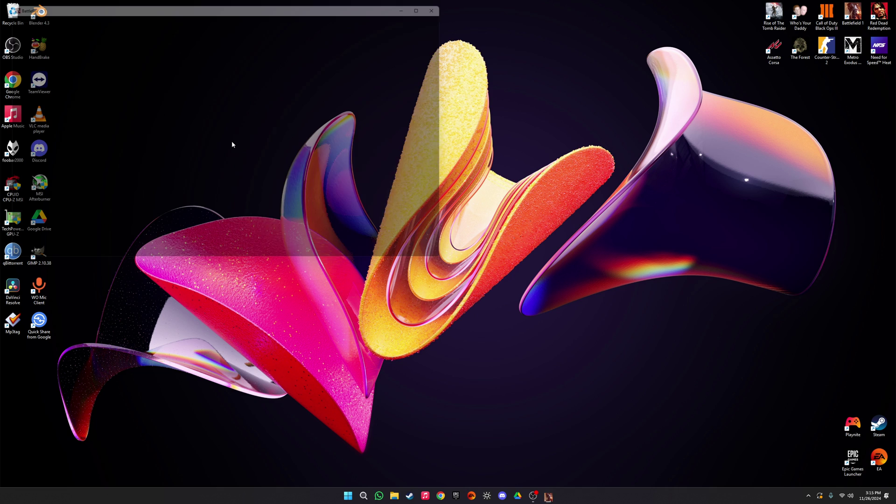
double_click(879, 459)
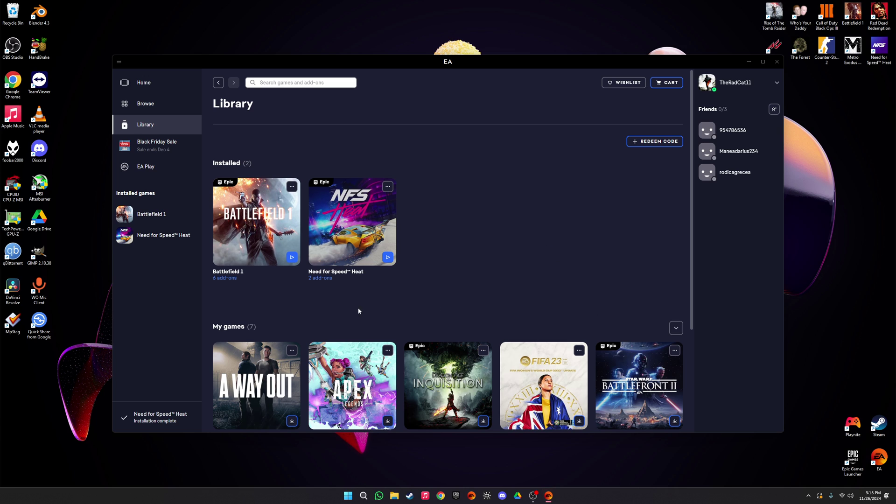
click(292, 186)
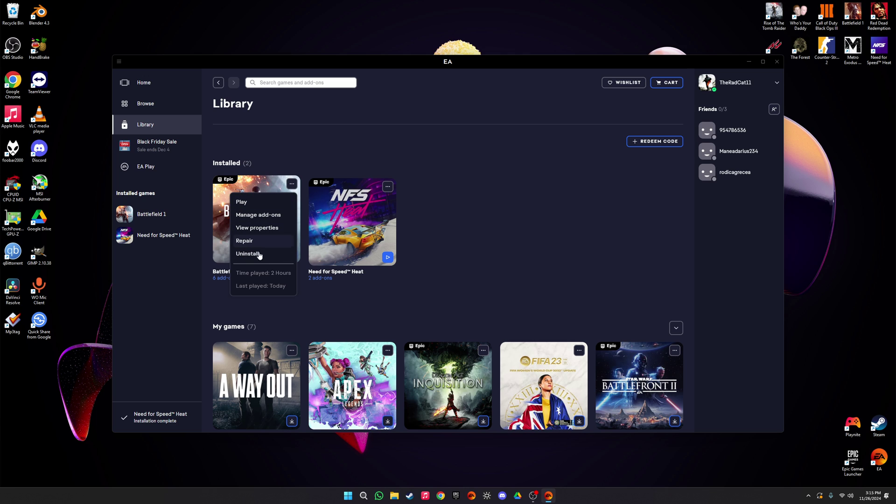
click(150, 214)
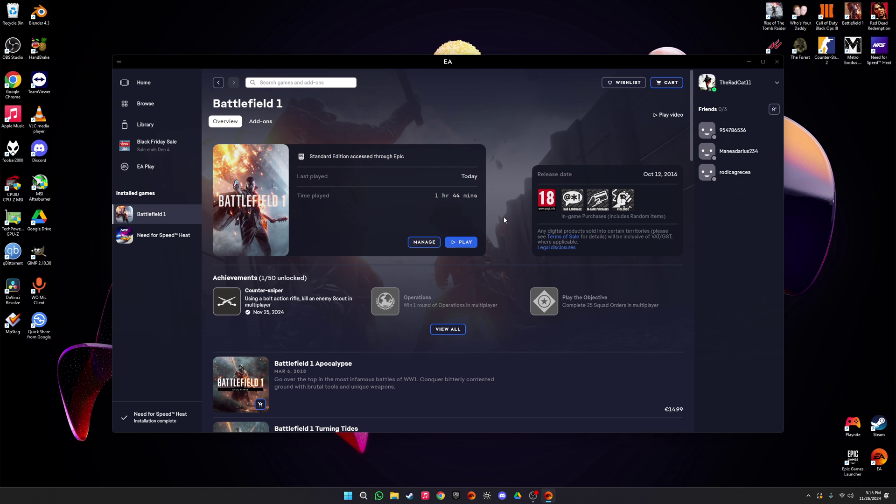
click(218, 83)
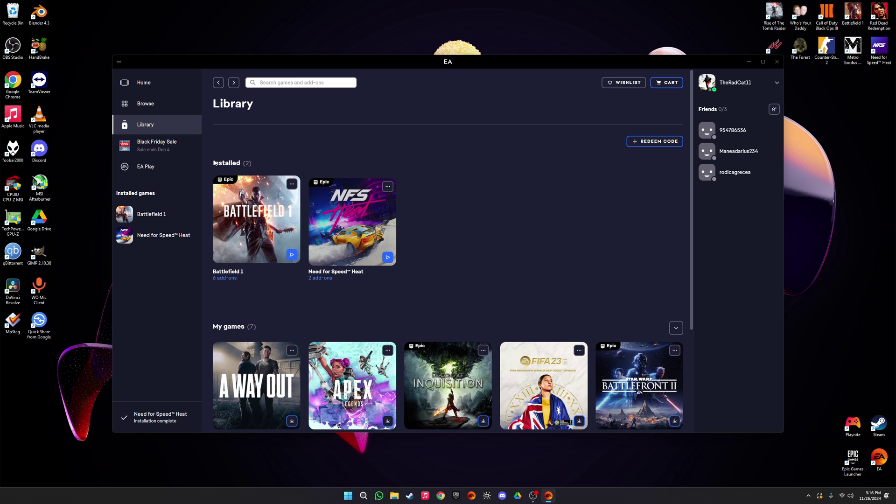
Step: Close the EA app and review the pending update on Settings' Windows Update page
click(776, 61)
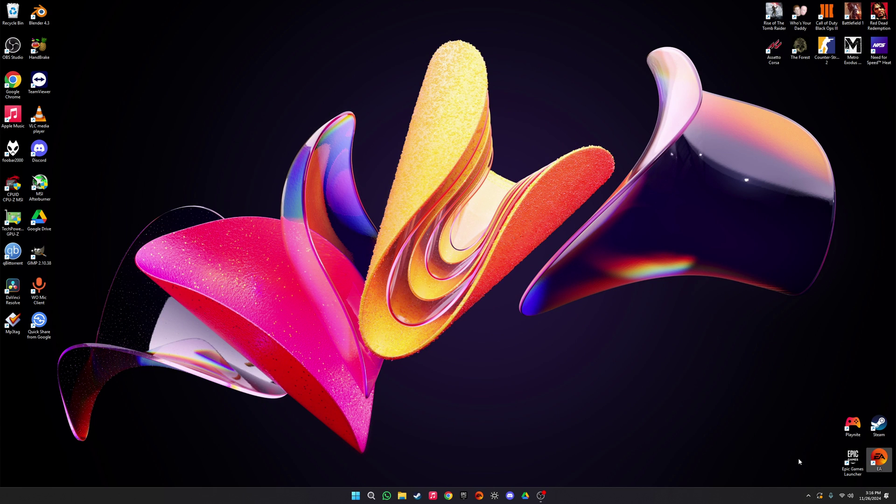
key(super+i)
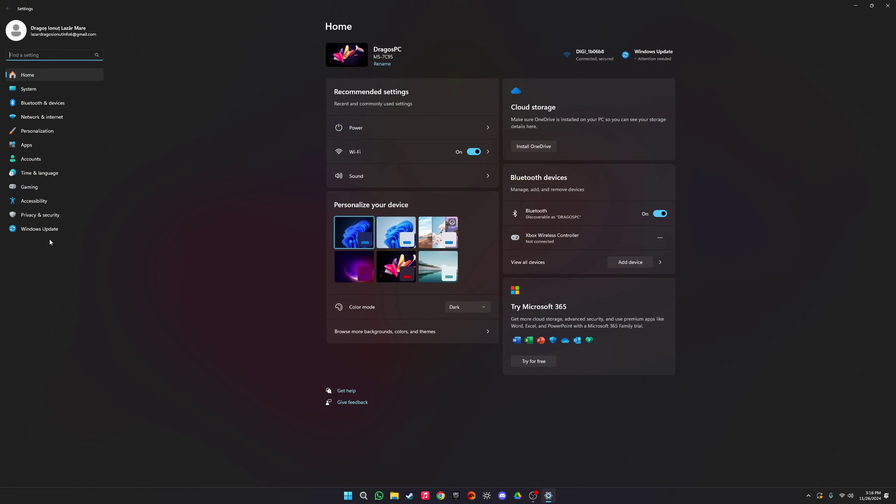
click(48, 231)
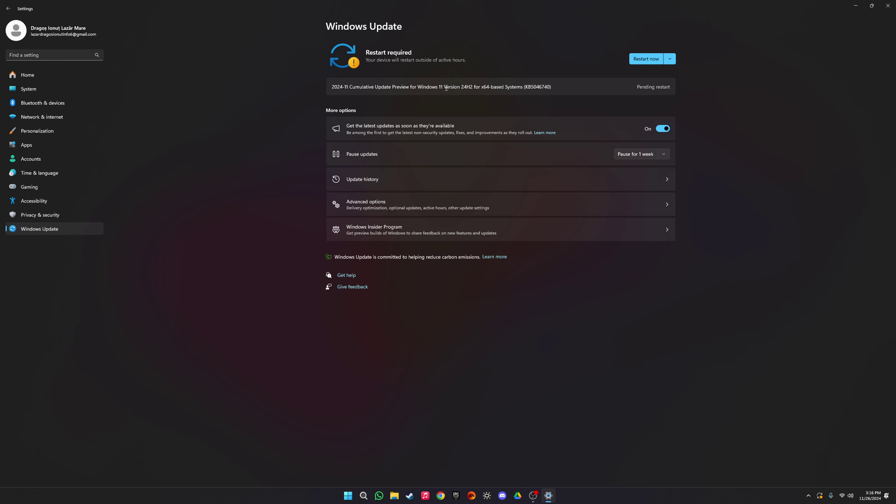
drag(337, 87, 625, 112)
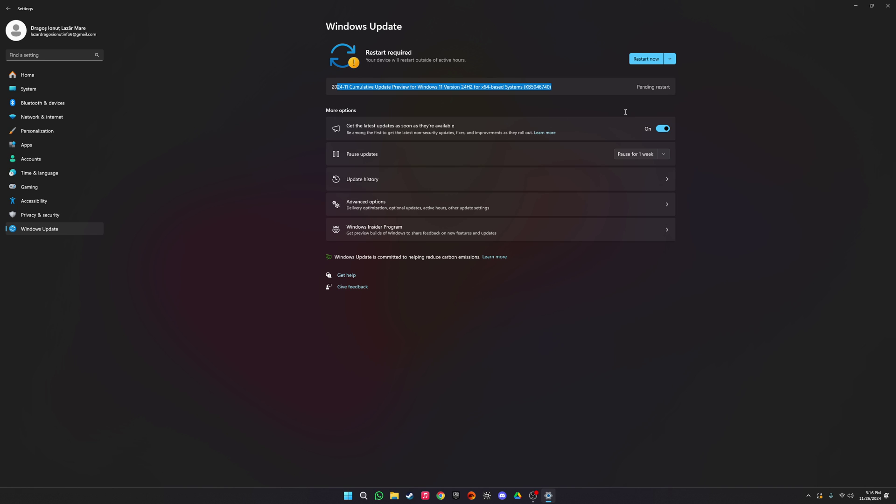
click(639, 86)
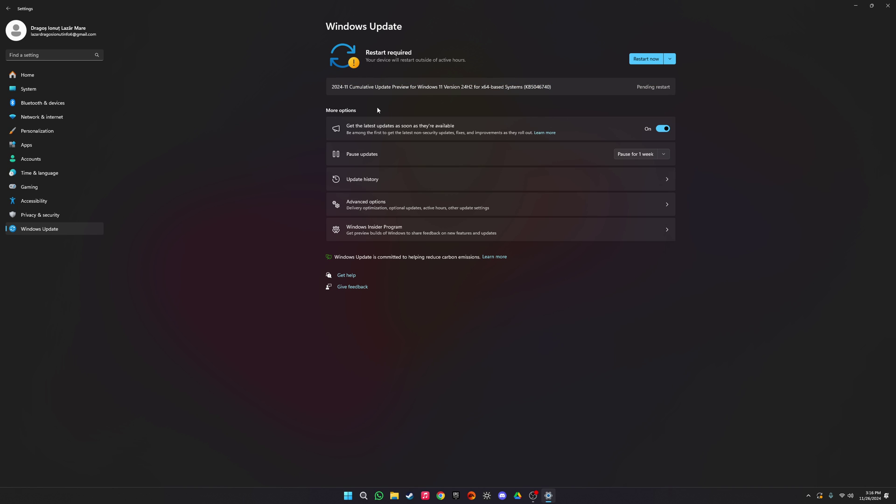
double_click(380, 86)
click(439, 89)
Step: Run winver to confirm Windows 11 24H2 build 26100.1742, then close About Windows and Settings
key(super)
text(winver)
key(Return)
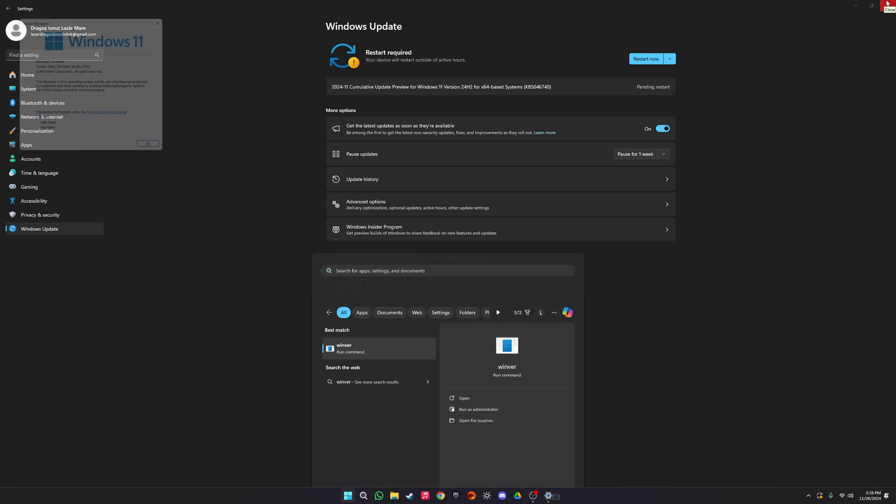
drag(80, 17, 299, 55)
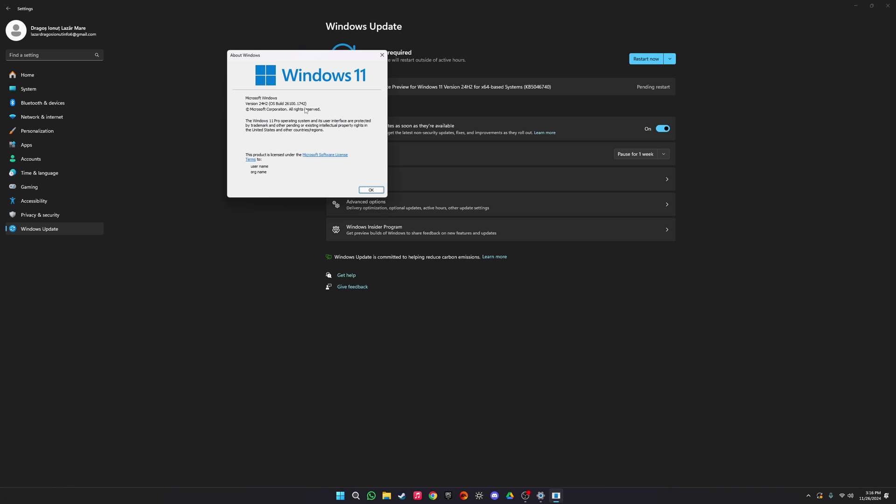
click(378, 54)
click(888, 5)
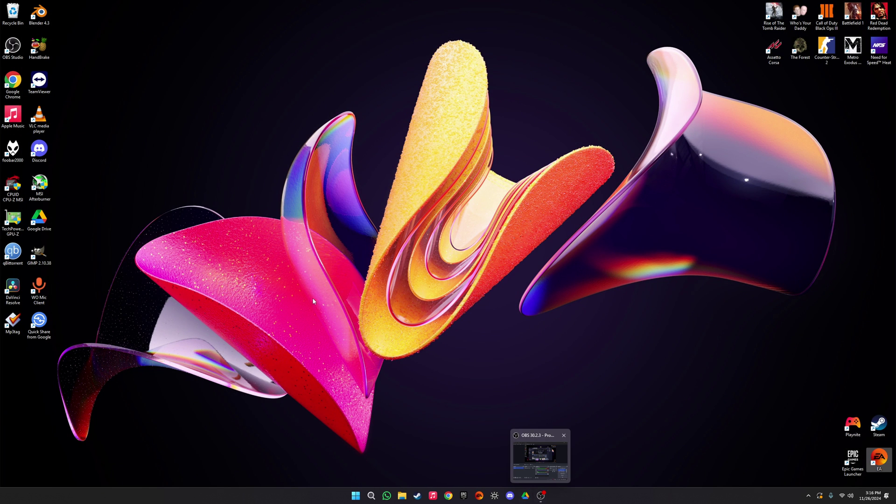
click(311, 299)
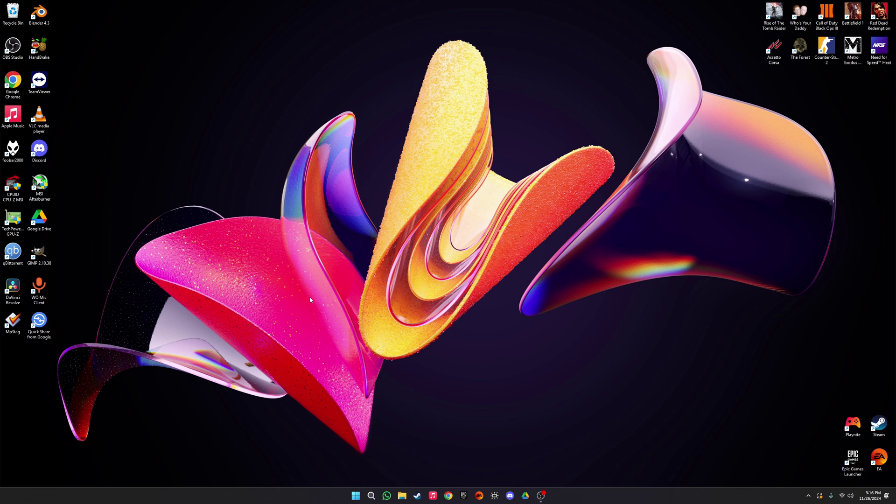
key(alt+r)
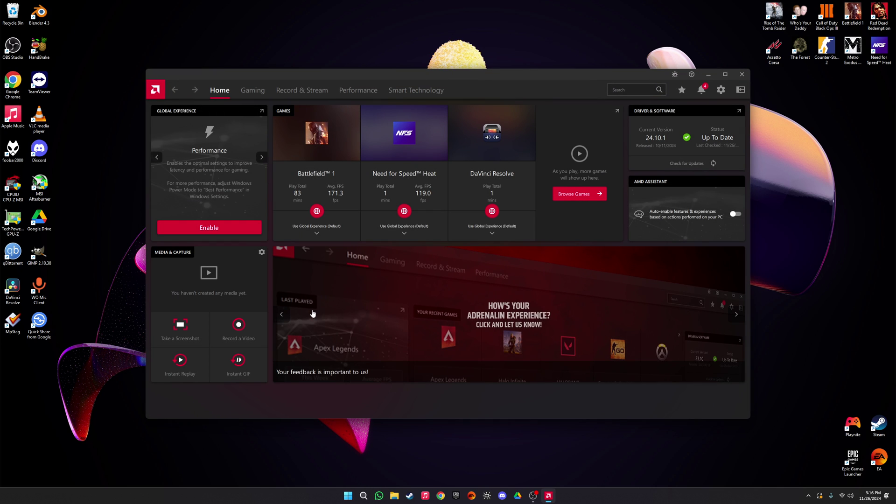
click(368, 90)
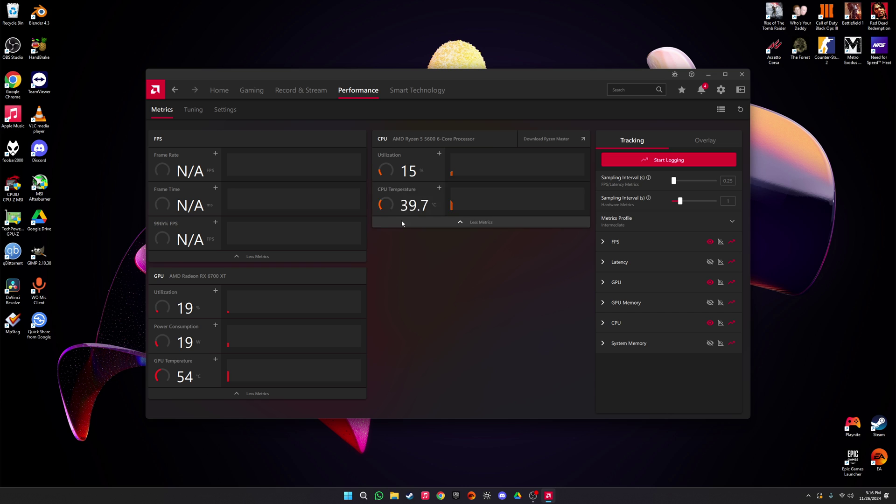
click(403, 223)
click(406, 189)
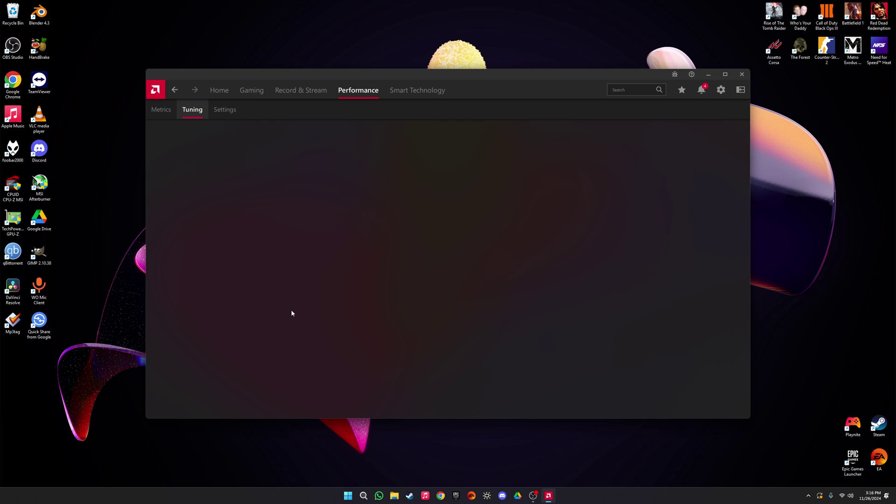
scroll(249, 293, down, 2)
scroll(249, 293, down, 4)
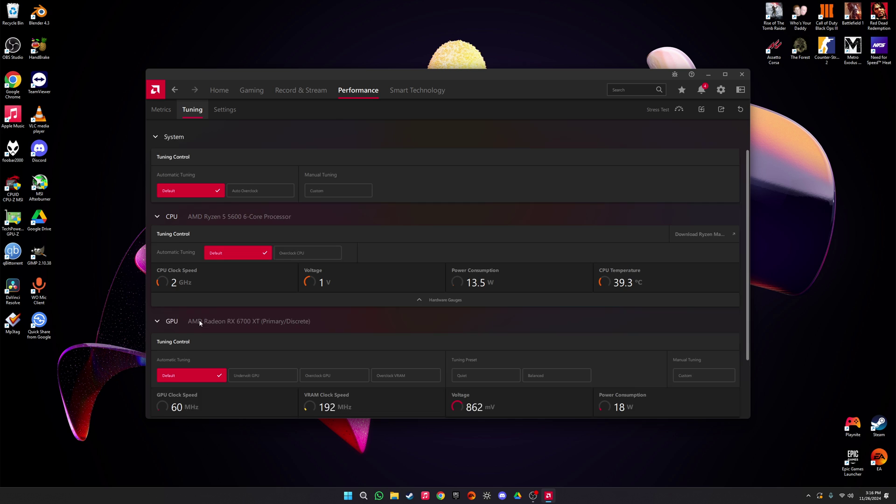
scroll(177, 303, up, 5)
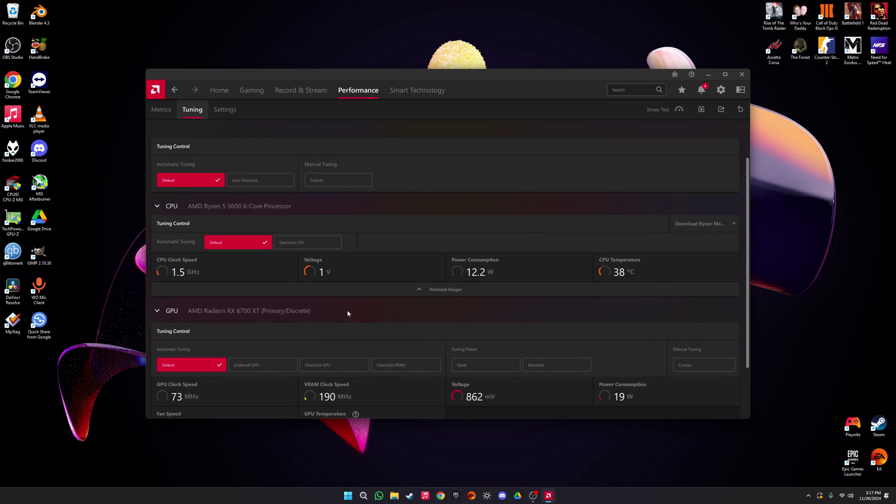
click(220, 91)
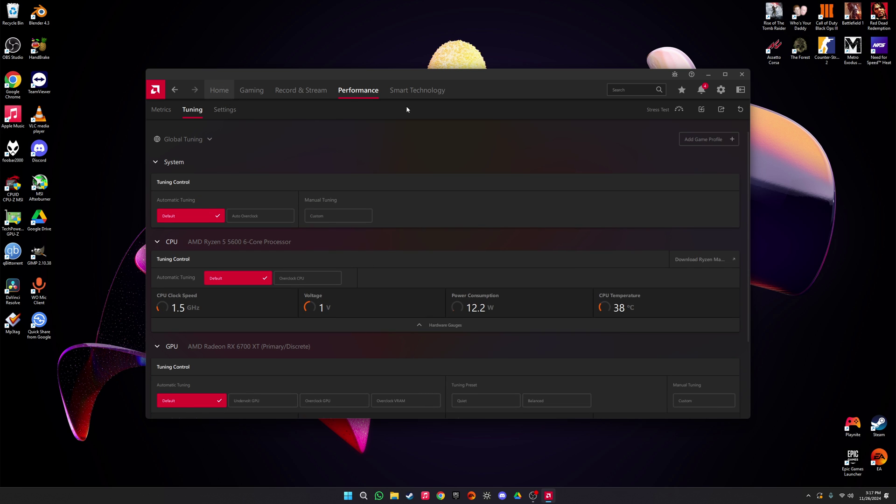
click(742, 74)
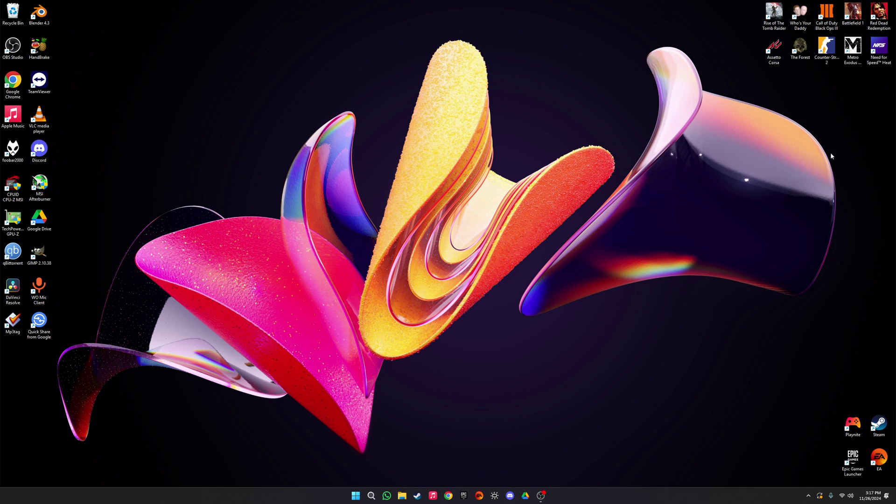
Step: Open Battlefield 1's install folder maximized and bring up bf1's Properties
right_click(850, 17)
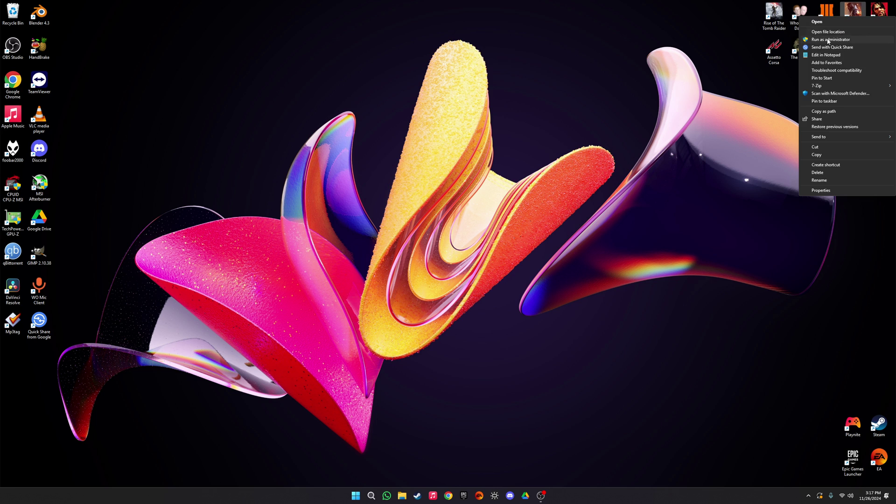
click(828, 31)
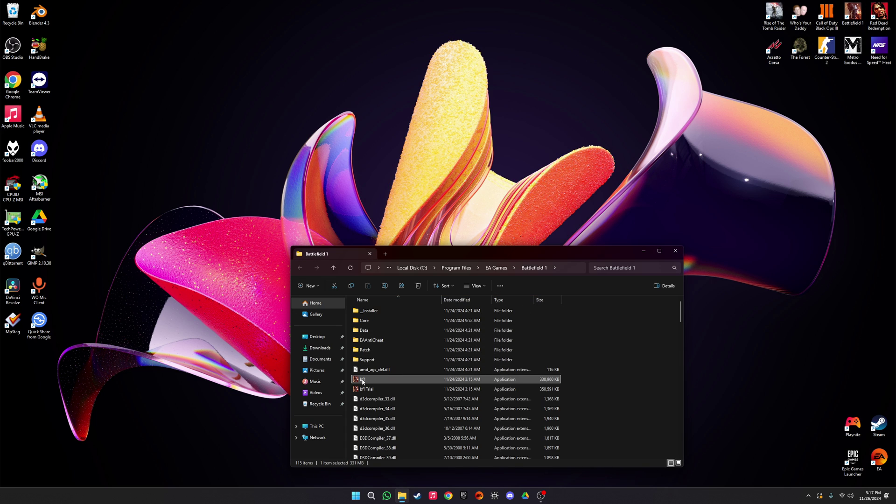
right_click(363, 382)
click(606, 326)
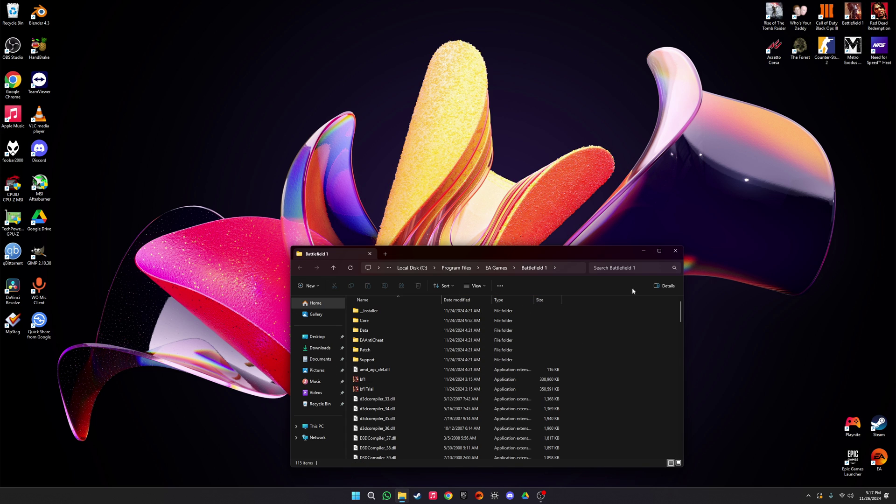
click(657, 253)
click(82, 130)
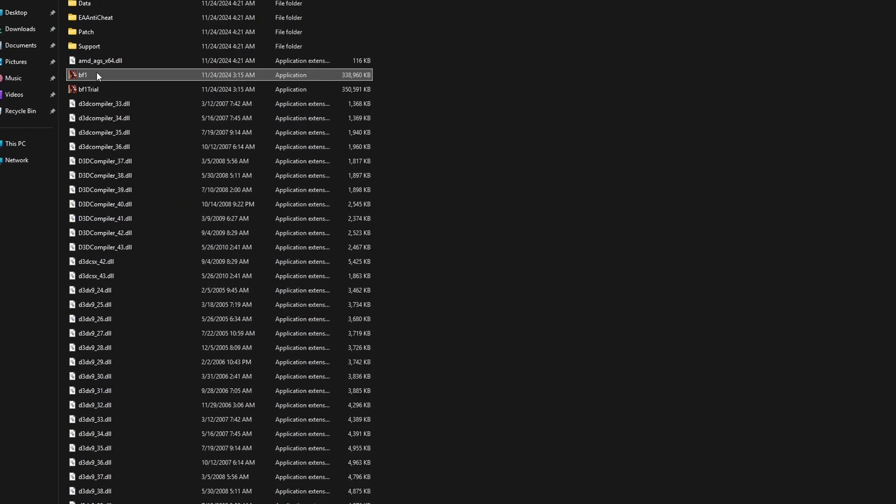
right_click(118, 74)
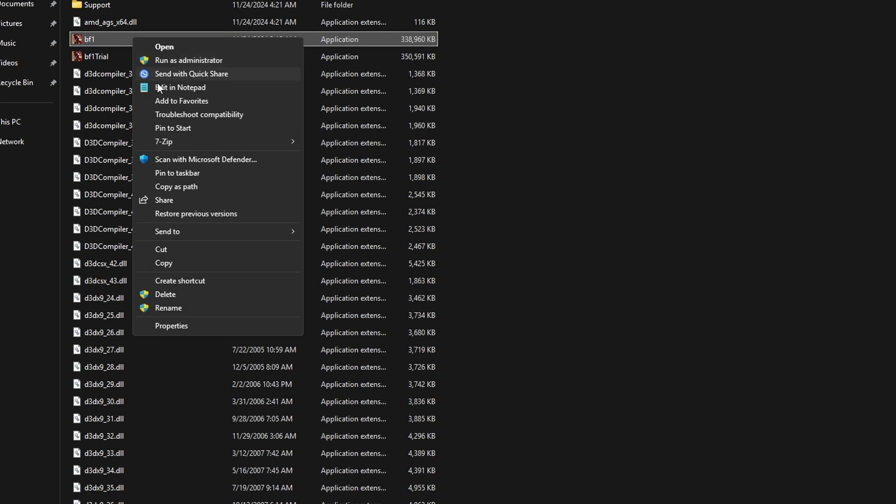
click(177, 325)
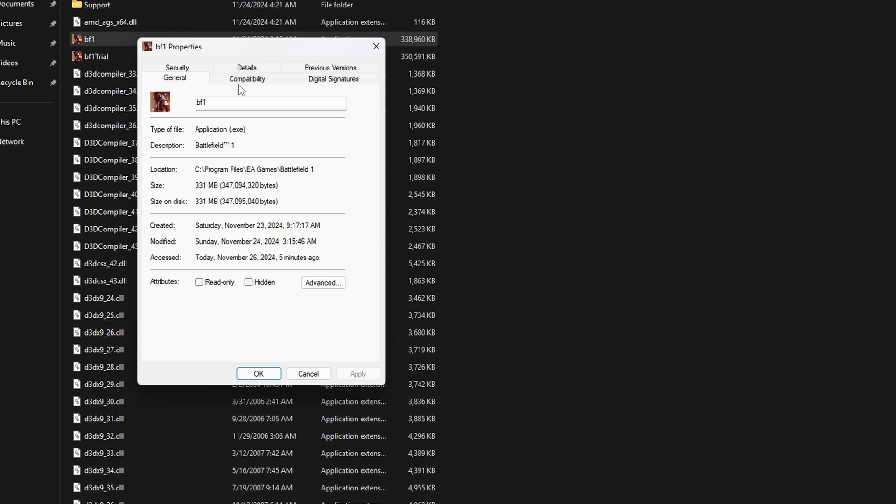
Step: Try fullscreen optimizations off, run as administrator and Windows 8 mode for bf1, then clear them all
click(241, 79)
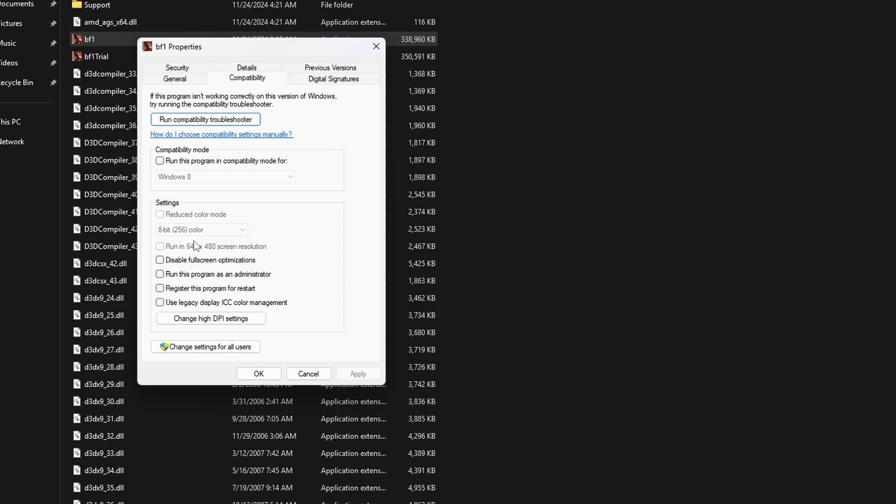
click(160, 260)
click(160, 275)
click(163, 161)
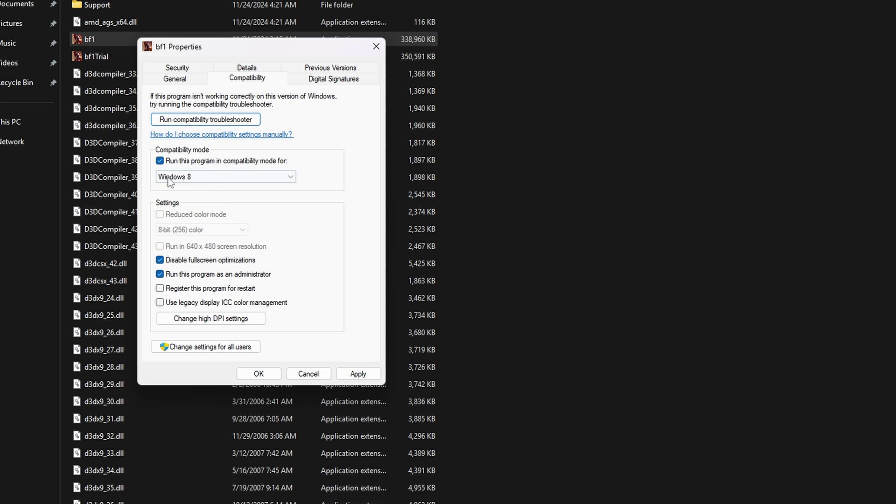
click(267, 178)
click(189, 220)
click(160, 260)
click(159, 274)
click(160, 160)
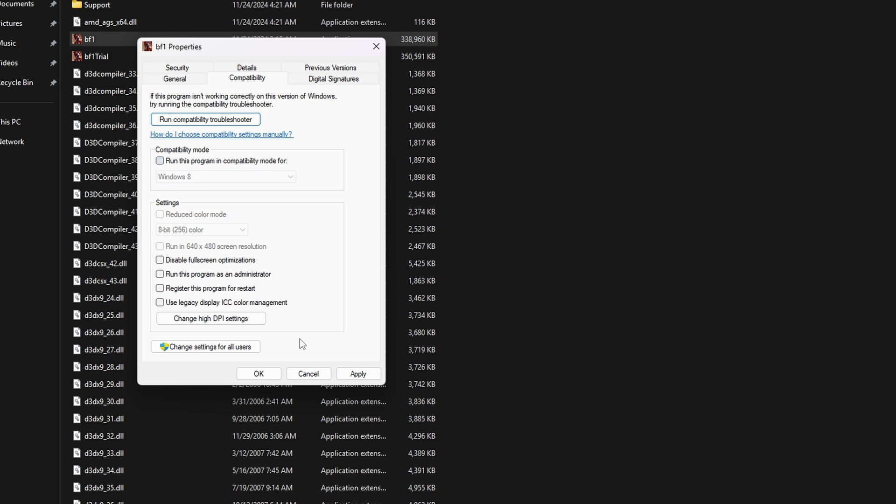
Step: Close bf1 Properties with OK and run EAAntiCheat.Installer from the EAAntiCheat folder
click(267, 376)
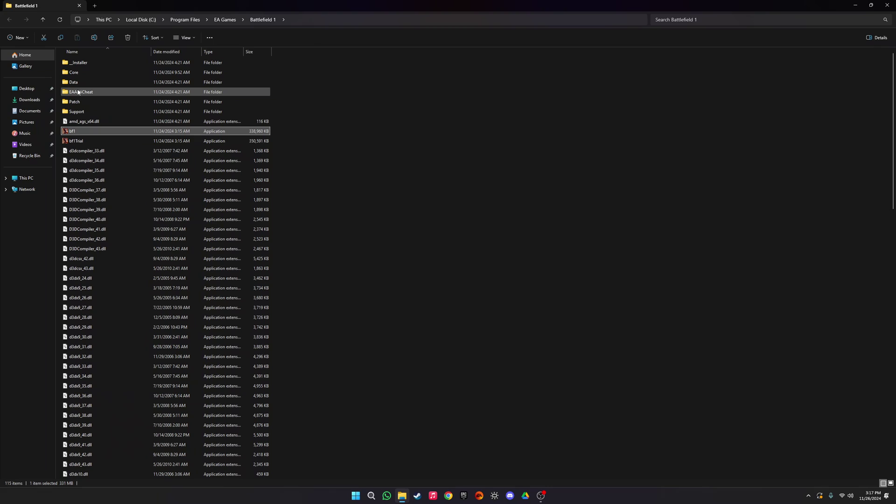
click(77, 91)
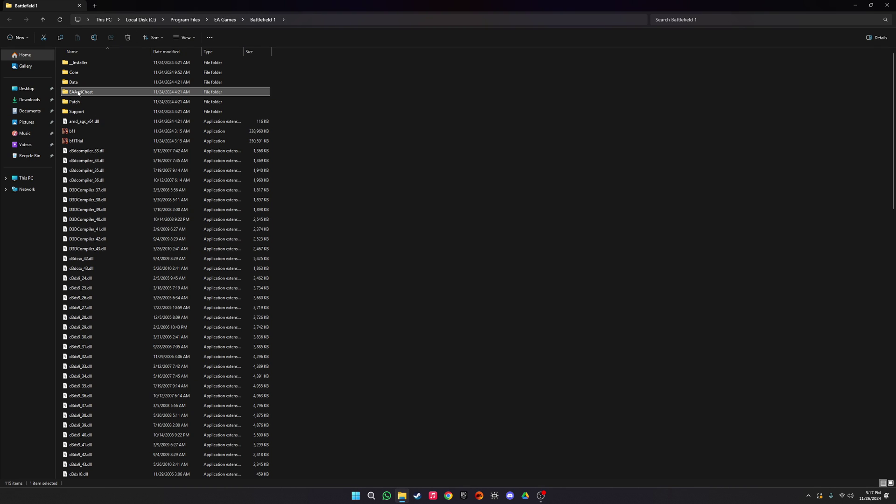
double_click(78, 93)
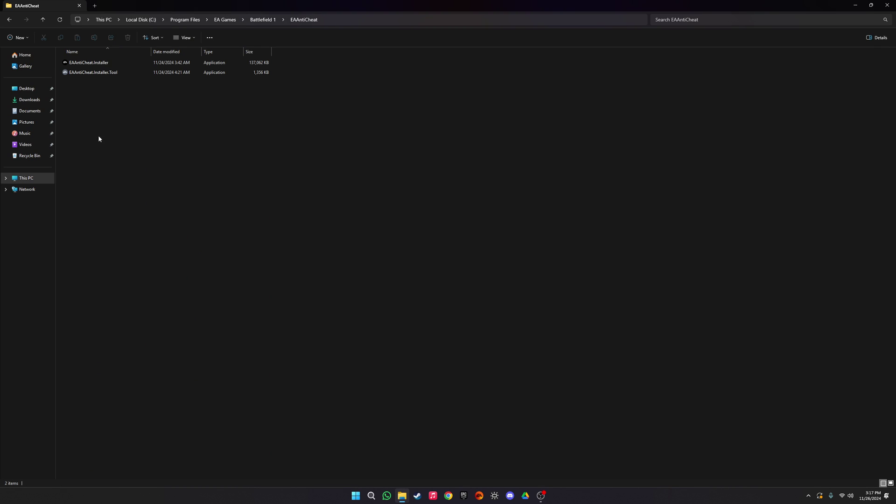
double_click(101, 63)
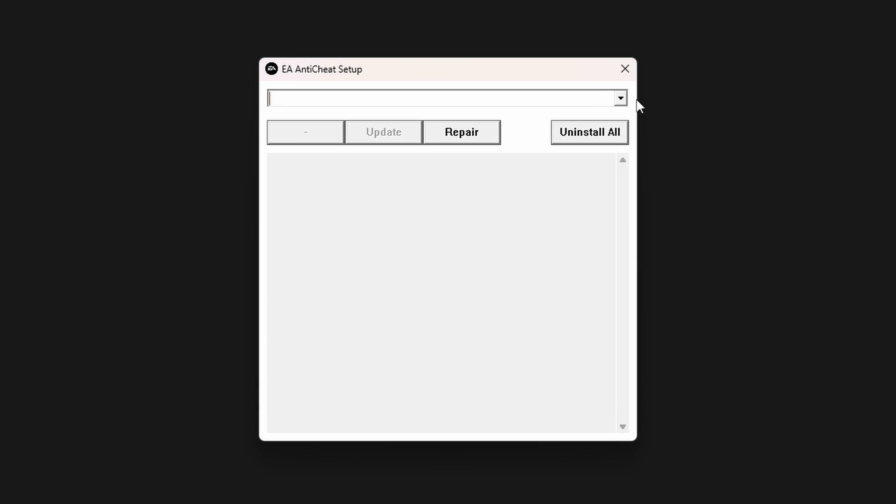
Step: Pick (Installed) Battlefield 1 in EA AntiCheat Setup and start a Repair
click(621, 99)
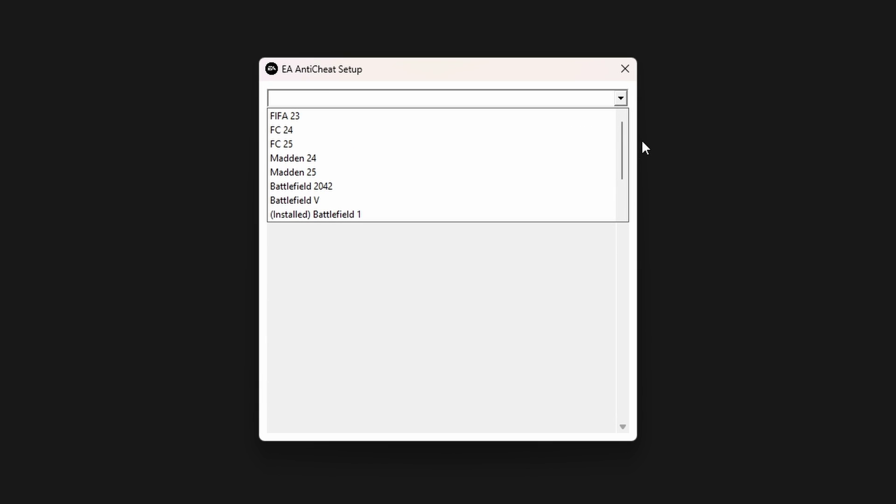
scroll(362, 151, down, 2)
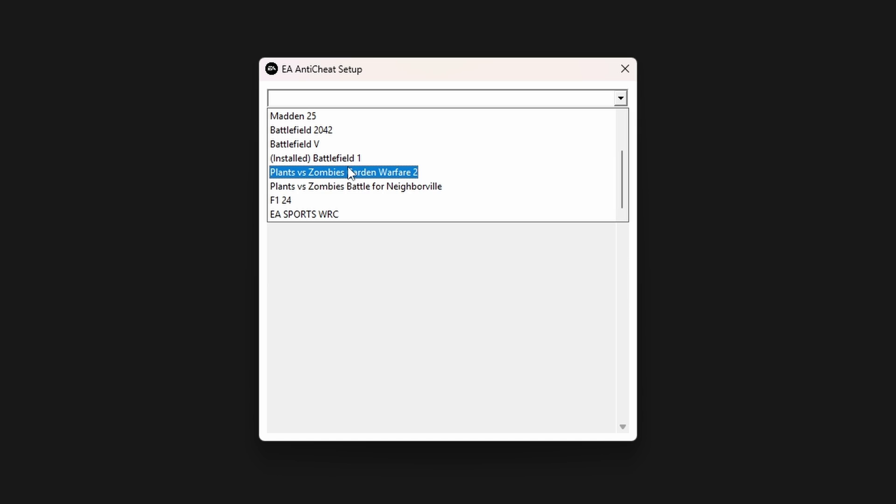
scroll(344, 186, up, 1)
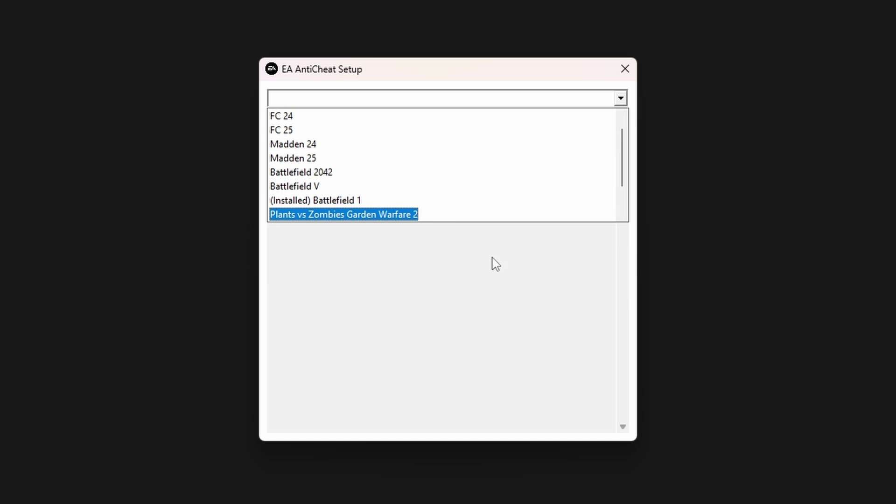
scroll(320, 199, down, 1)
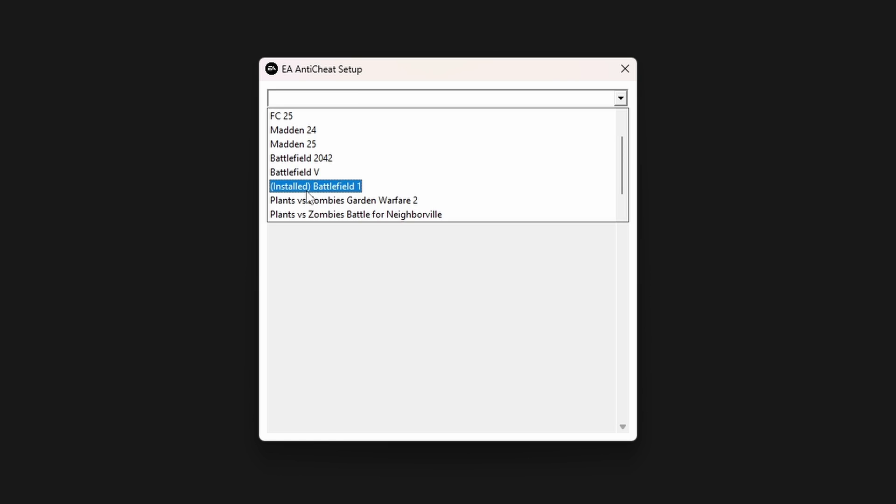
click(307, 189)
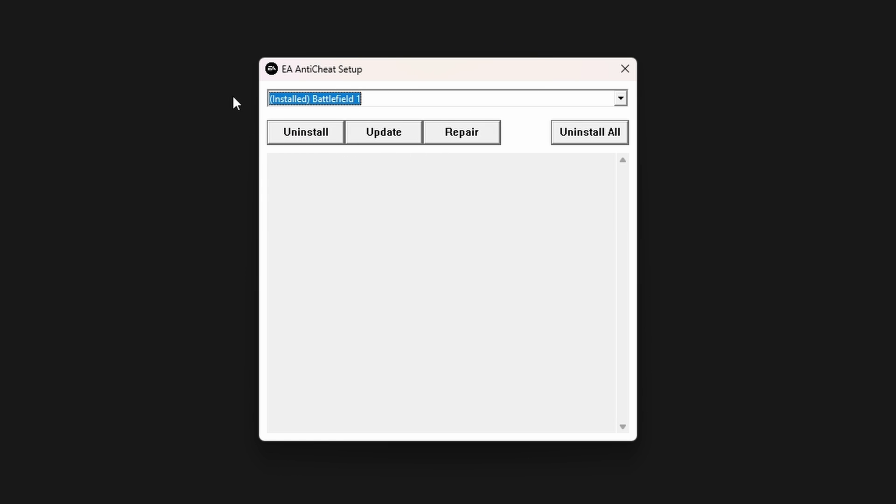
click(449, 133)
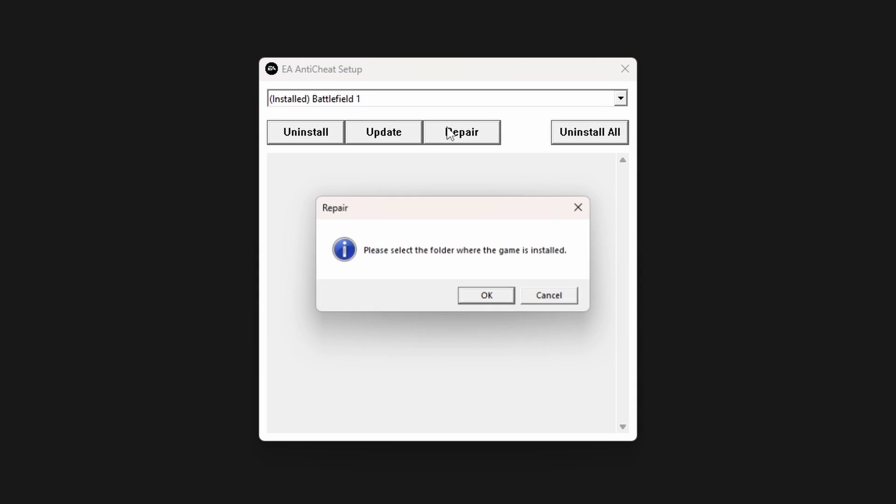
click(487, 298)
Step: Select C:\Program Files\EA Games\Battlefield 1 as the game's install folder
scroll(224, 287, down, 5)
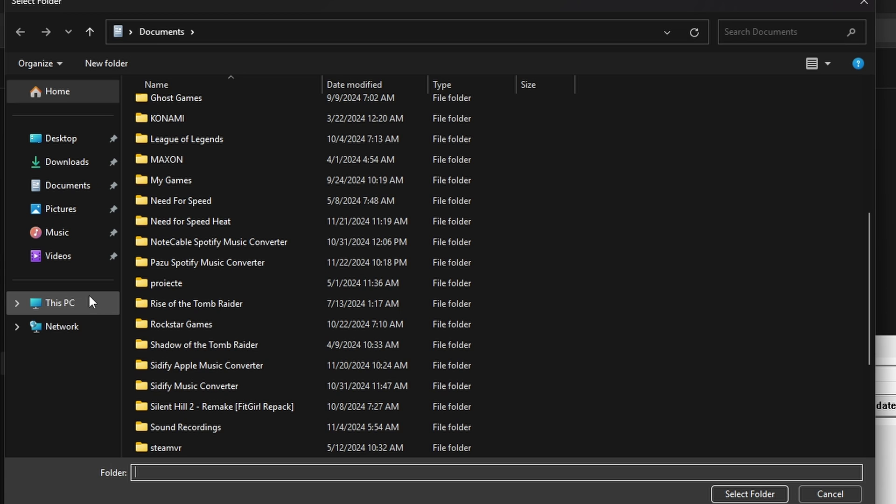
click(60, 301)
click(392, 118)
double_click(392, 119)
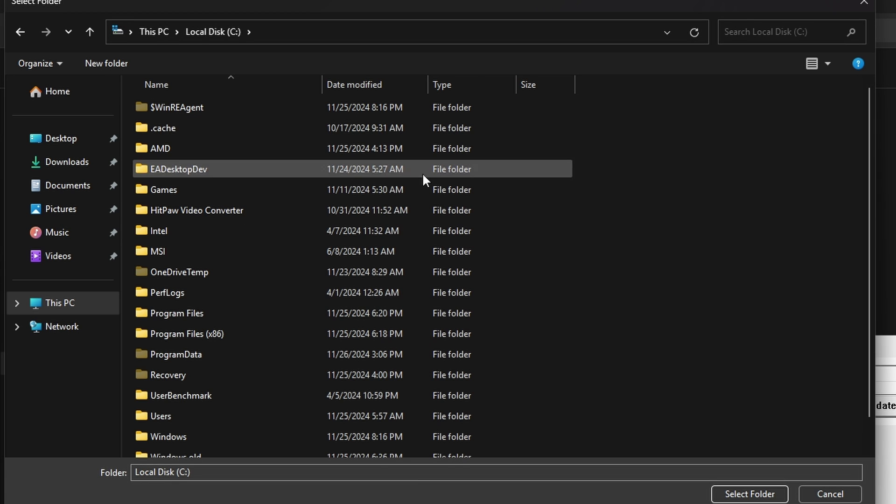
scroll(422, 172, down, 1)
click(177, 283)
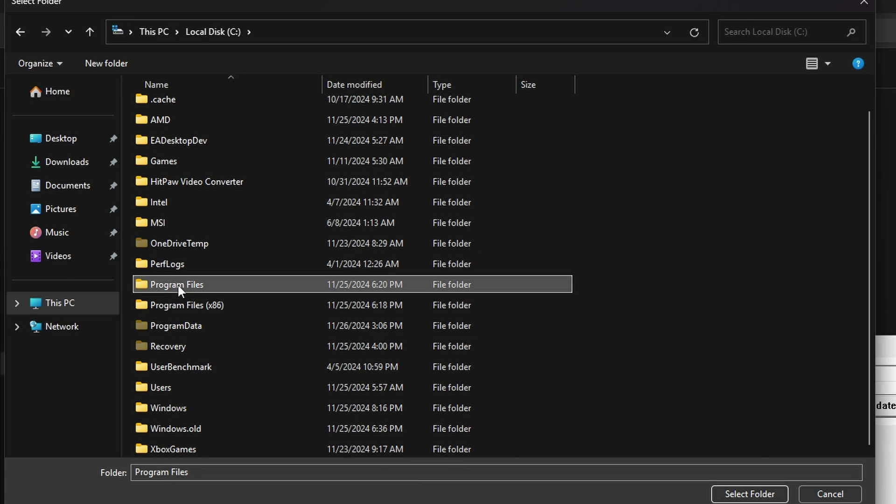
double_click(178, 283)
click(172, 292)
double_click(172, 292)
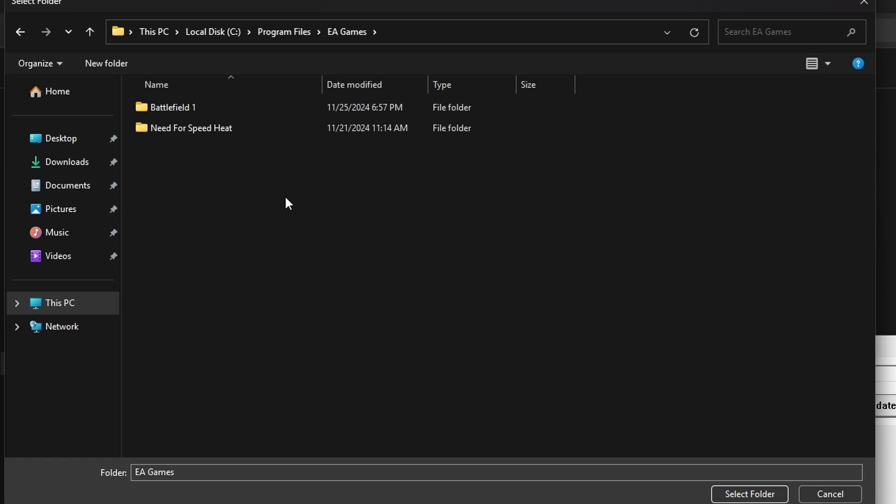
click(184, 110)
double_click(184, 110)
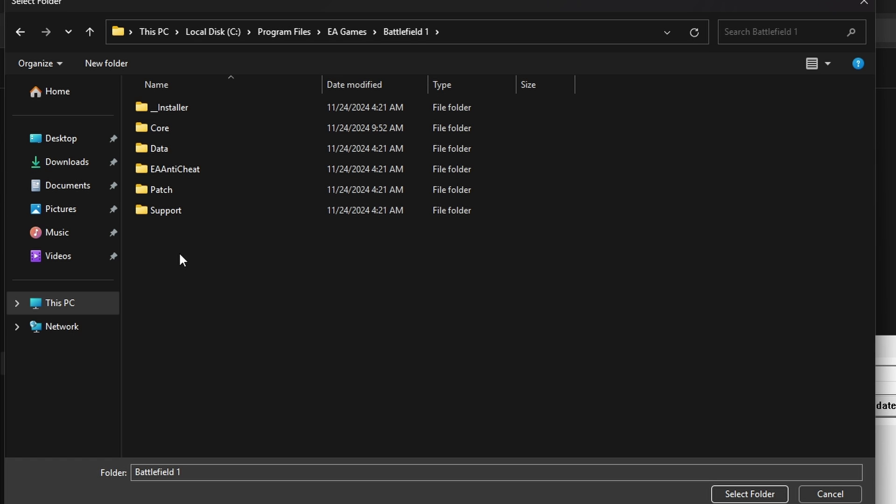
click(744, 493)
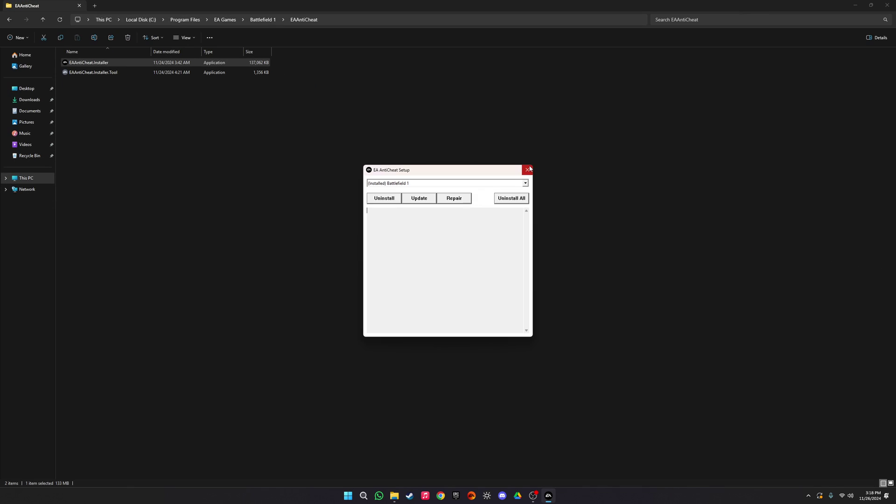
Step: Close the anti-cheat setup and open EAAntiCheat.GameServiceLauncher's Properties in the Battlefield 1 folder
click(528, 169)
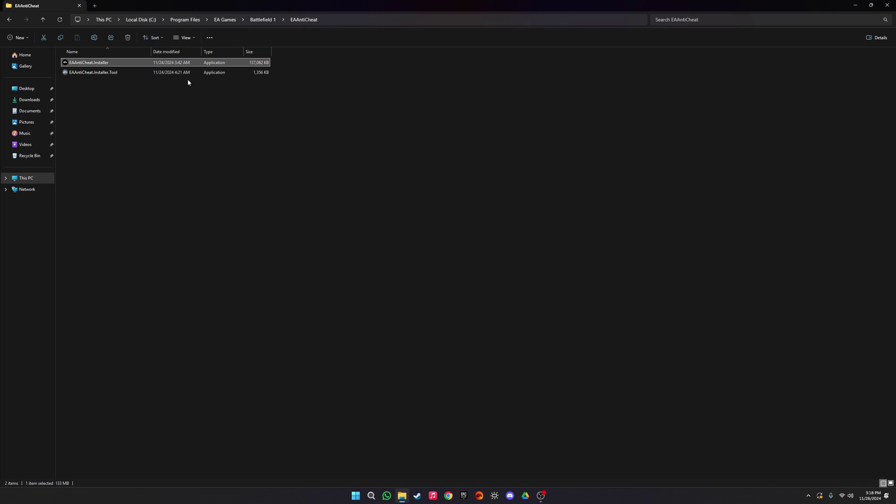
click(263, 19)
scroll(252, 187, down, 18)
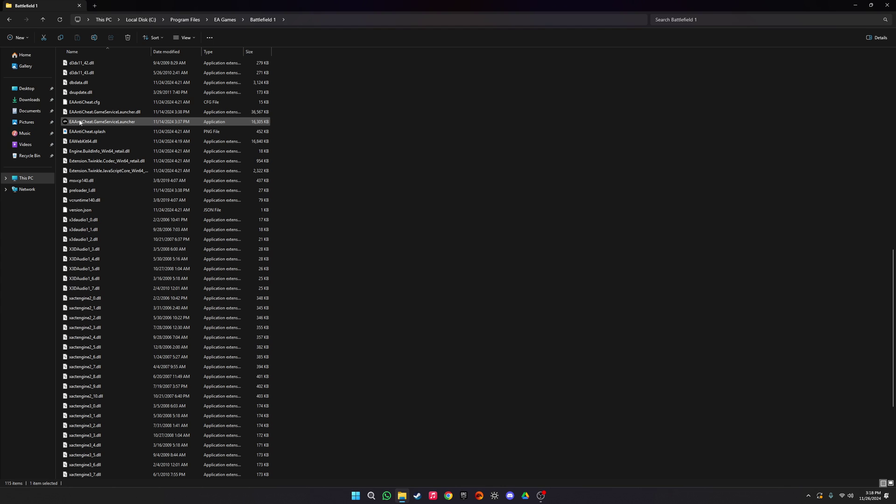
click(71, 122)
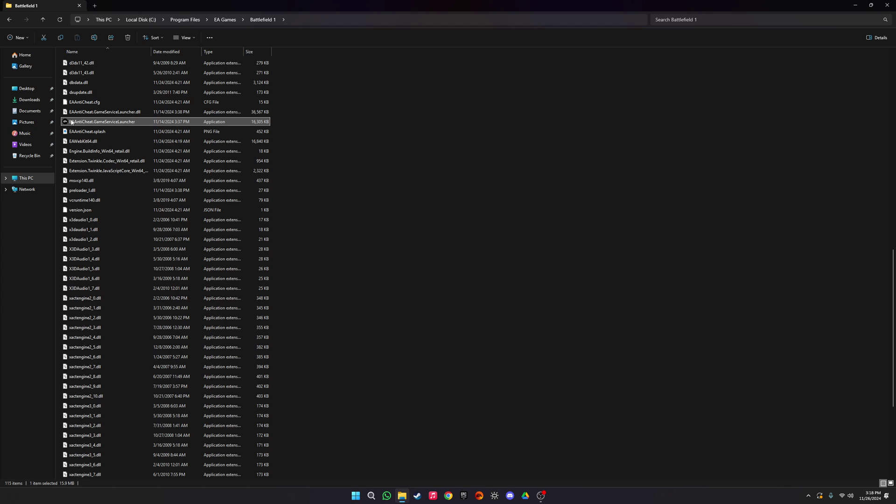
right_click(119, 123)
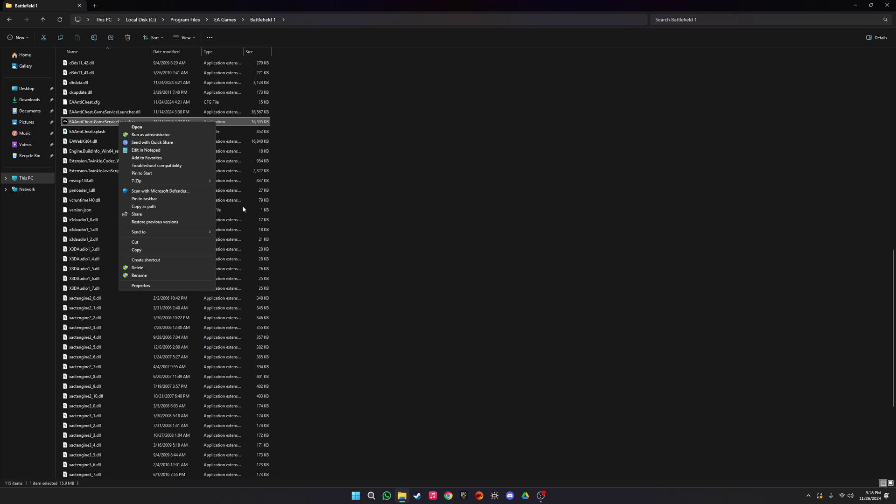
click(153, 286)
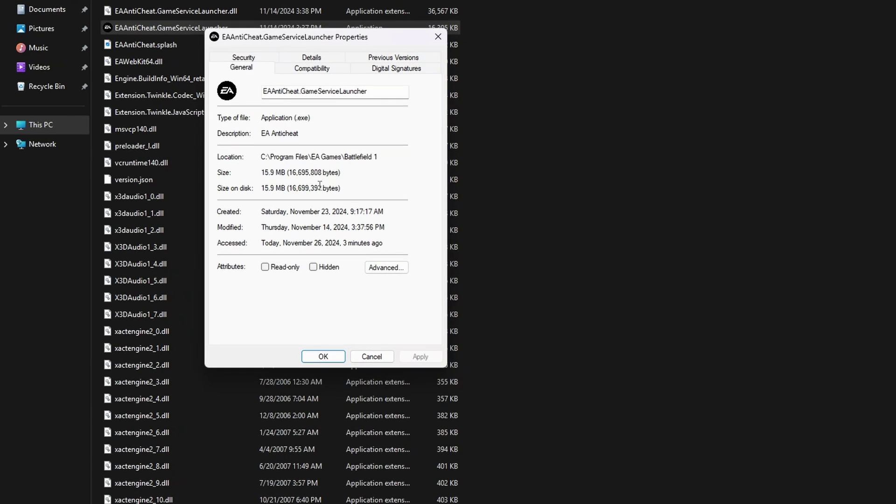
Step: Try Windows 8 mode, administrator and fullscreen options for the launcher, then clear them all
click(311, 69)
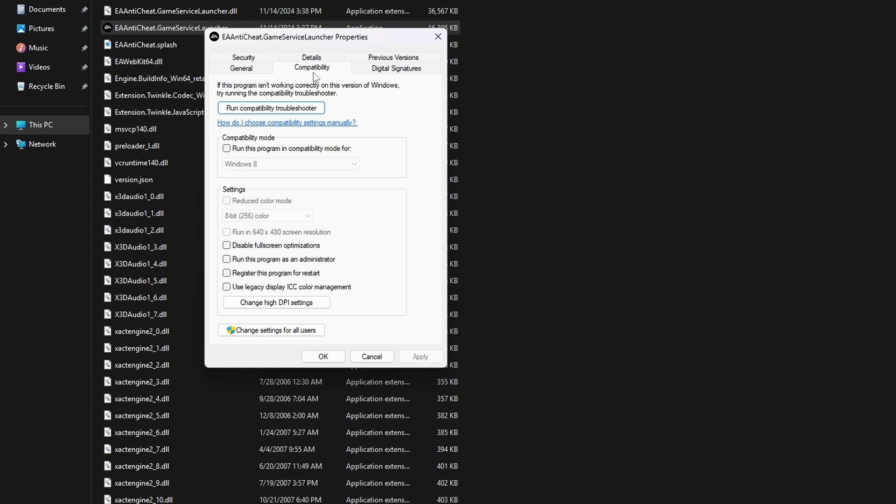
click(227, 148)
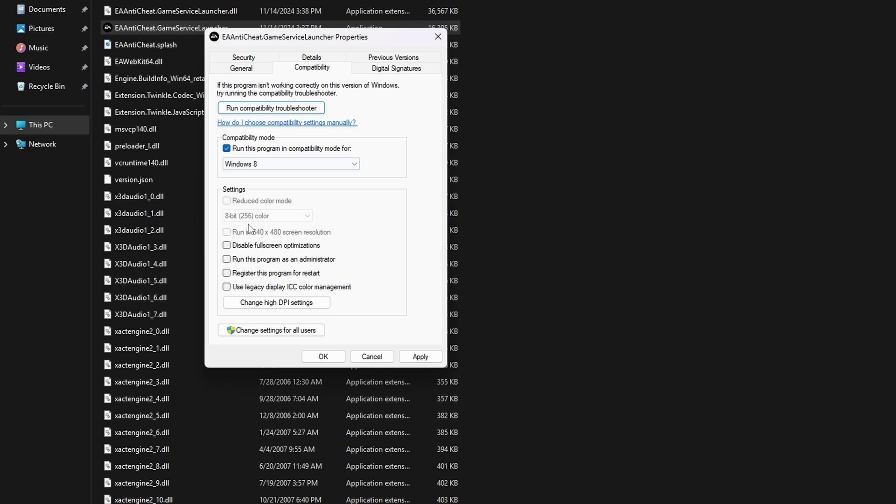
click(226, 260)
click(262, 330)
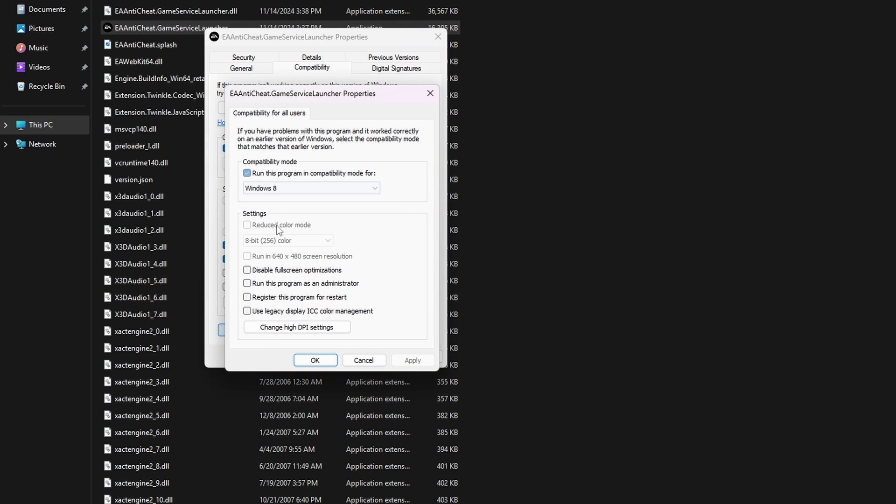
click(246, 270)
click(247, 283)
click(430, 94)
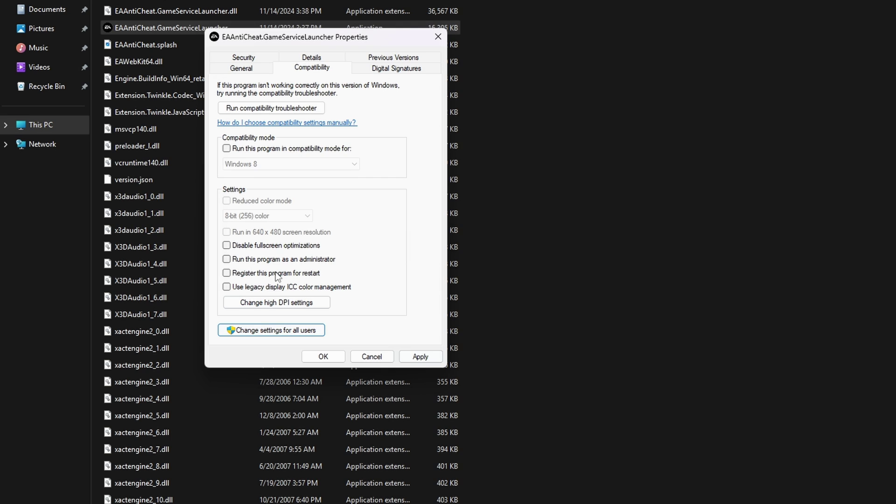
click(243, 149)
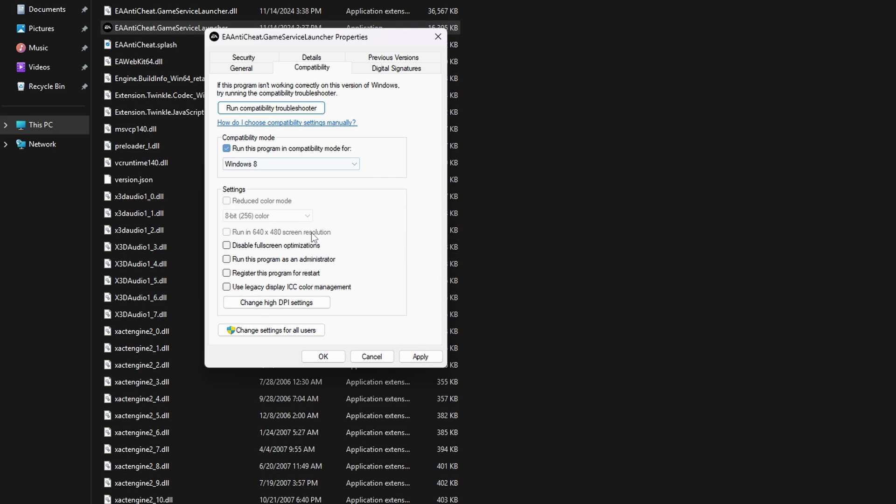
click(226, 258)
click(226, 245)
click(226, 149)
click(322, 356)
scroll(500, 355, up, 15)
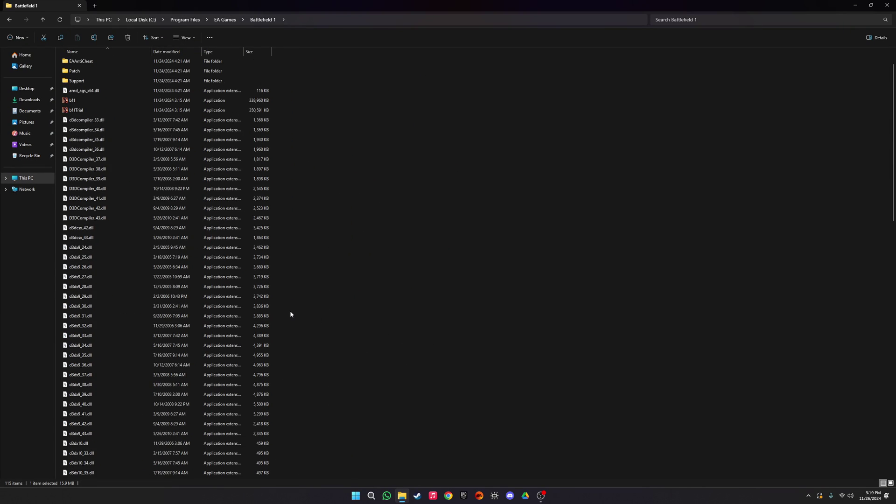
scroll(290, 314, up, 1)
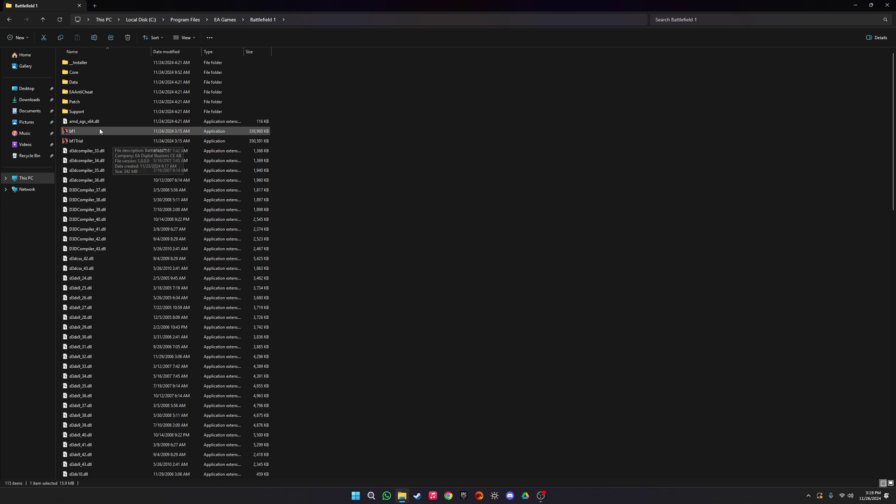
drag(233, 6, 387, 138)
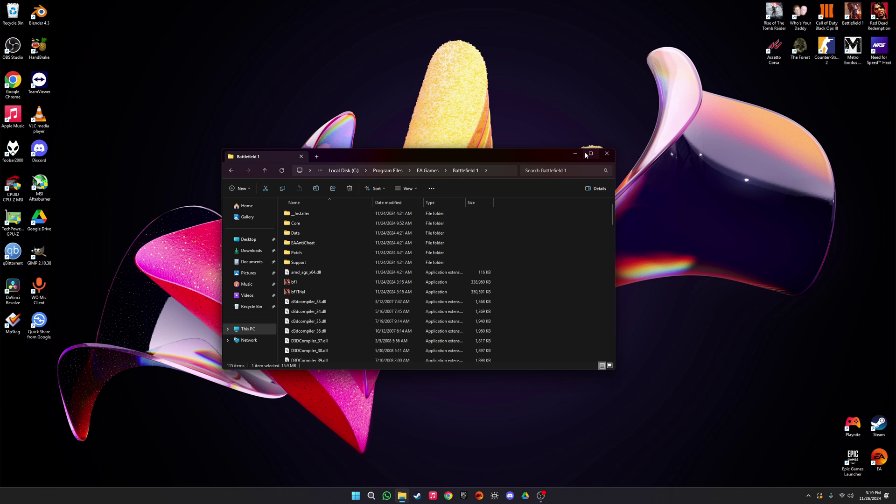
mouse_move(585, 154)
click(585, 153)
scroll(330, 254, down, 3)
scroll(338, 354, up, 3)
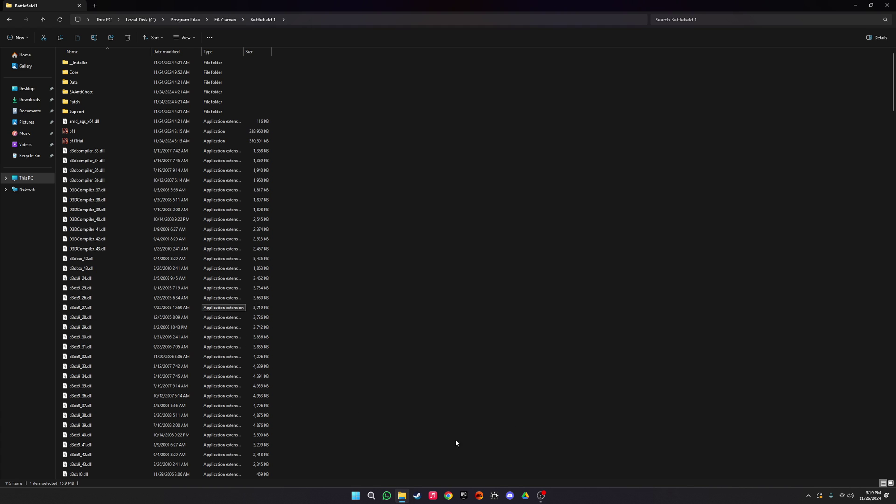
Step: Search Chrome for dxwebsetup and, in a second tab, for vc++ aio
click(448, 495)
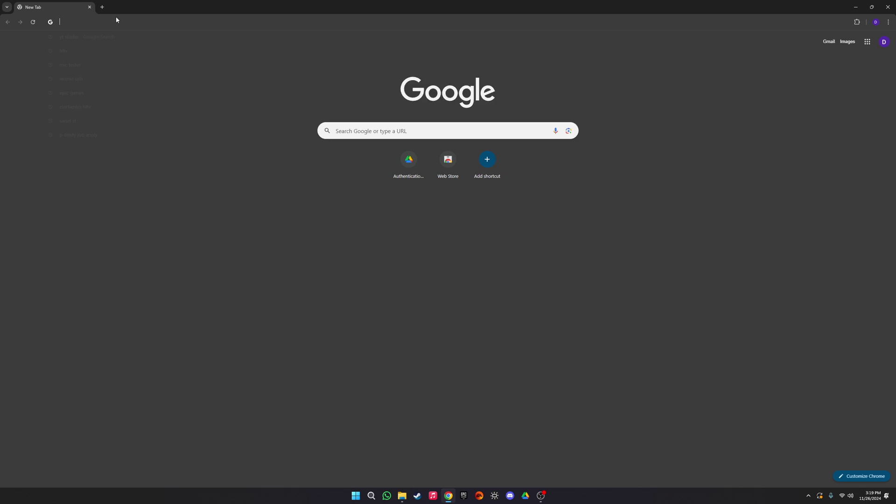
click(115, 21)
text(dxwebs)
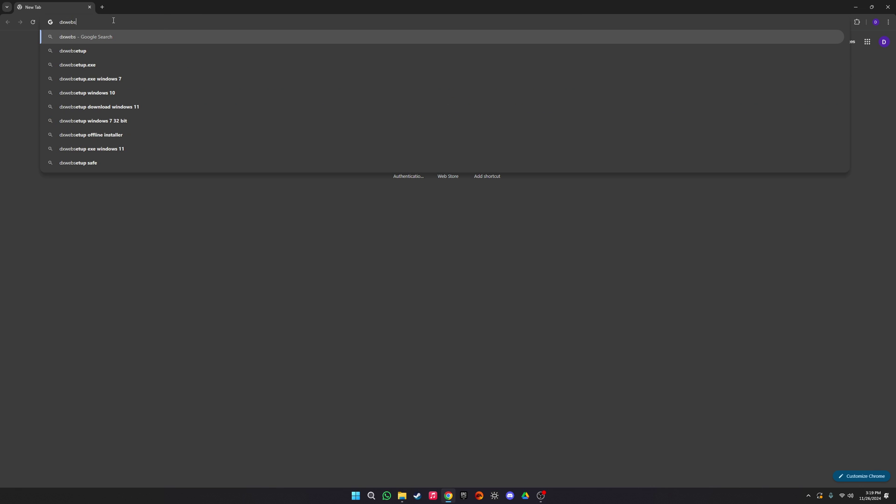
text(etup)
key(Return)
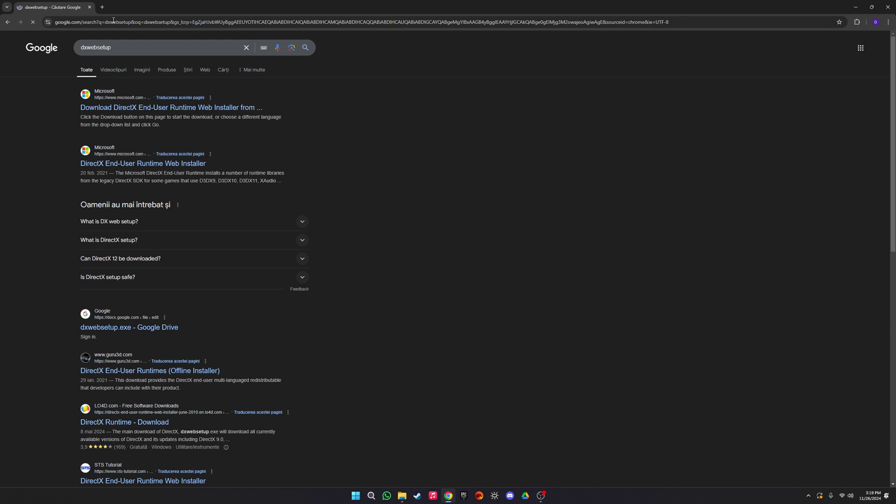
key(ctrl+t)
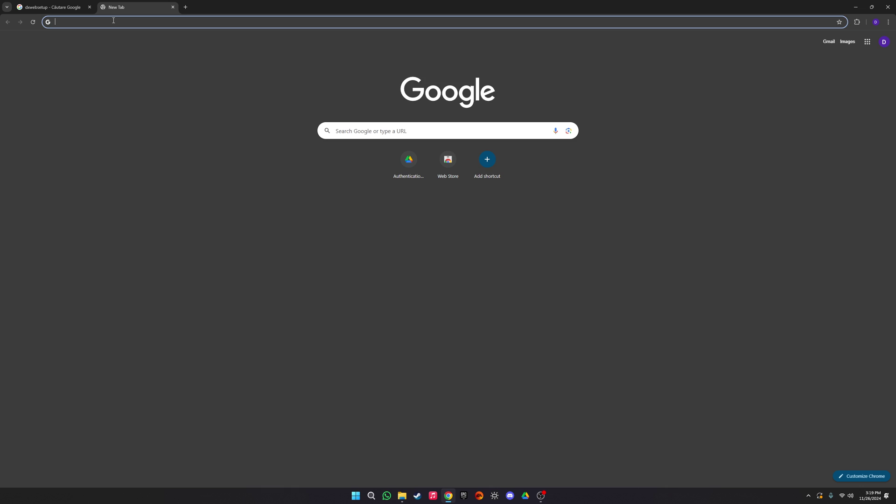
text(vc++ a)
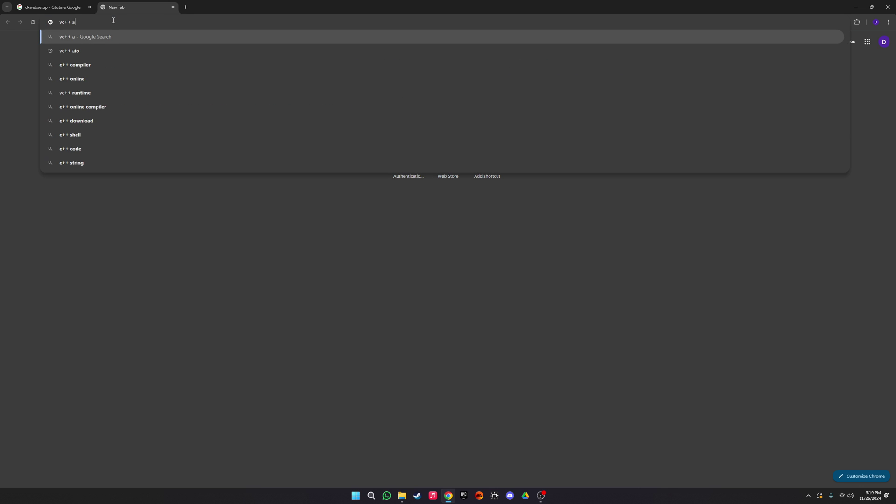
text(io)
key(Return)
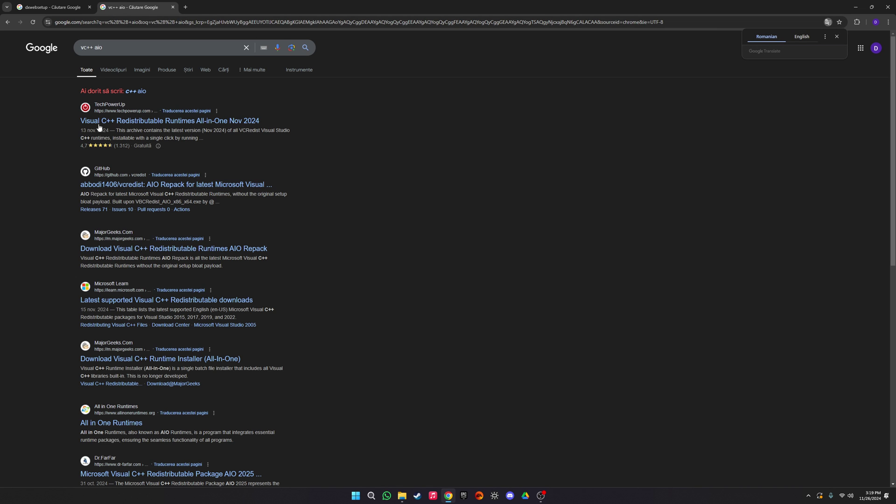
Step: Download Microsoft's DirectX web installer and the Visual C++ All-in-One package from TechPowerUp's Germany server
click(110, 121)
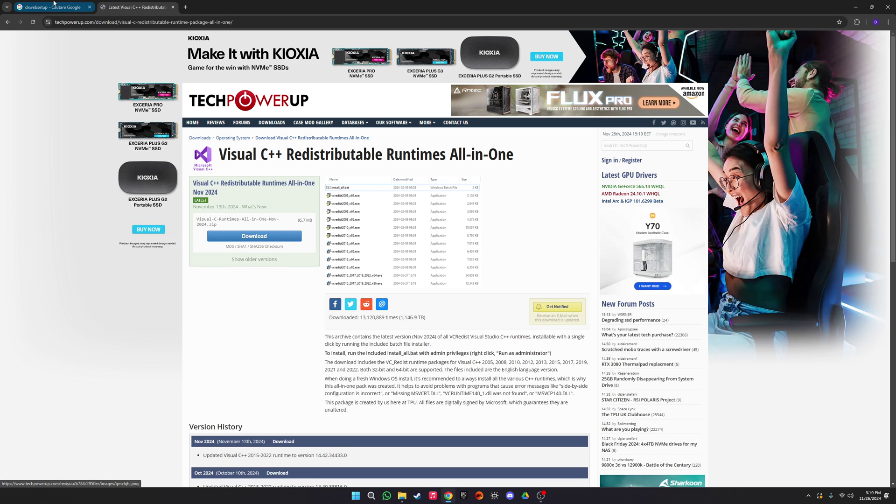
click(52, 7)
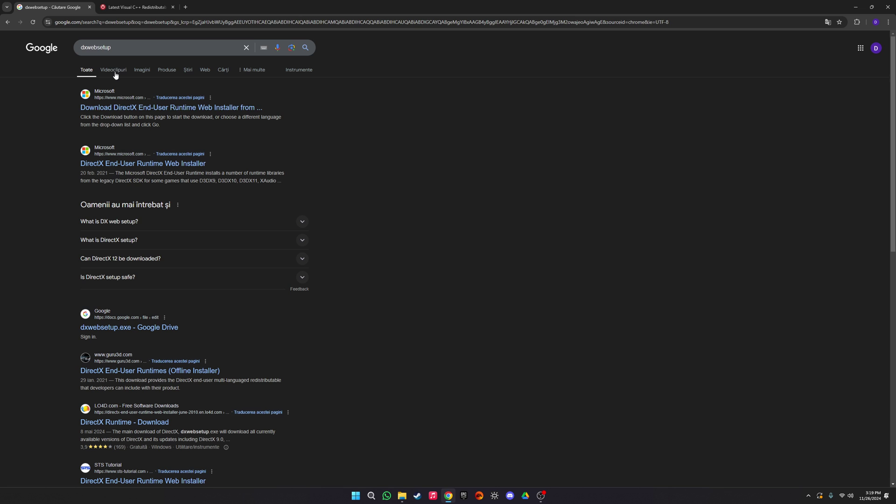
click(106, 155)
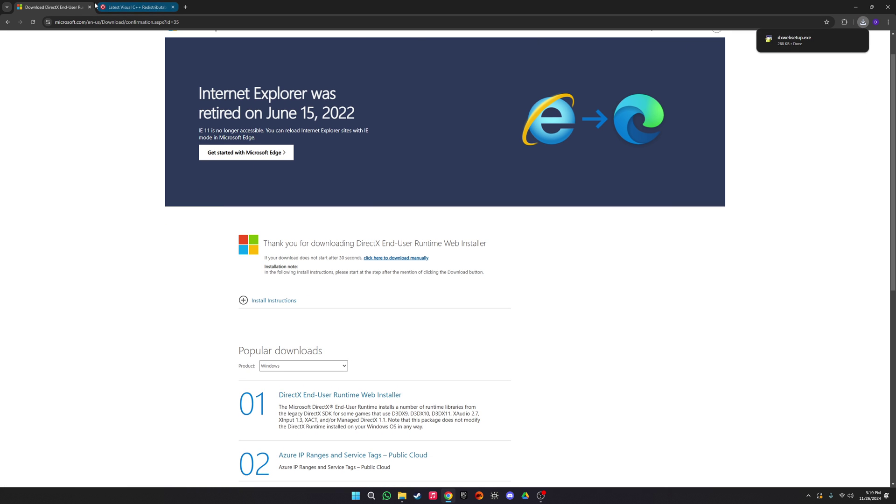
click(90, 7)
click(260, 236)
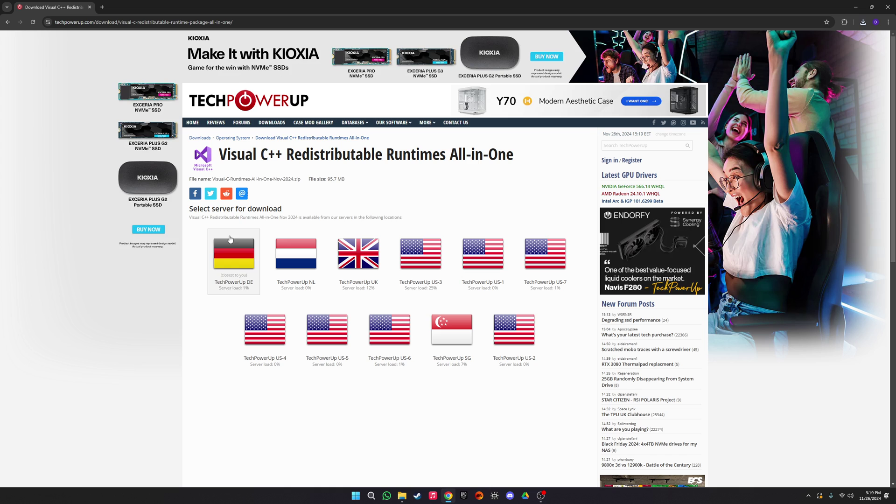
click(862, 22)
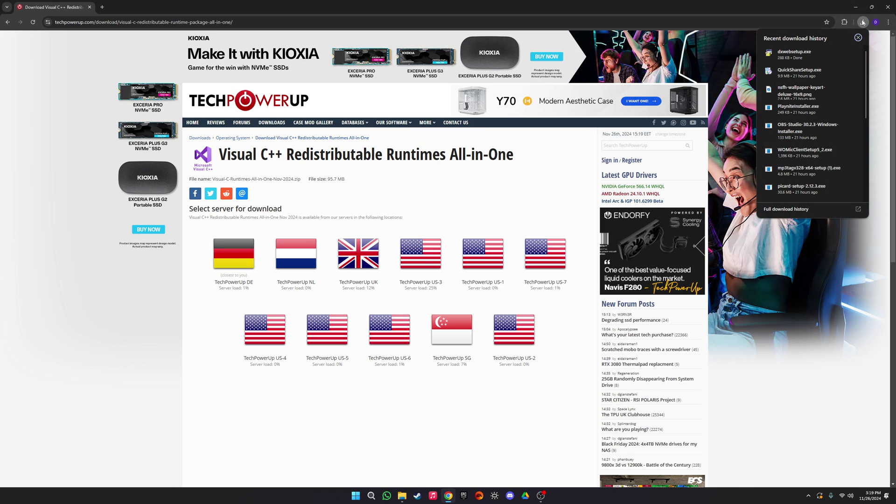
click(249, 250)
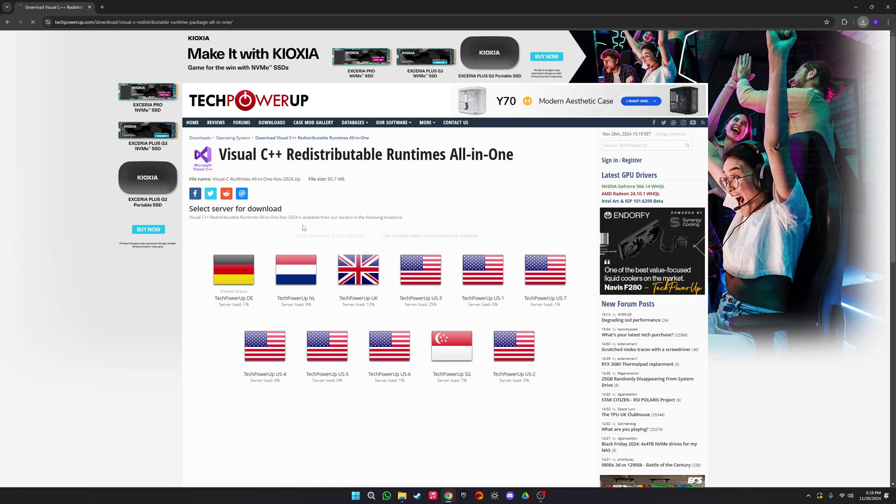
click(862, 21)
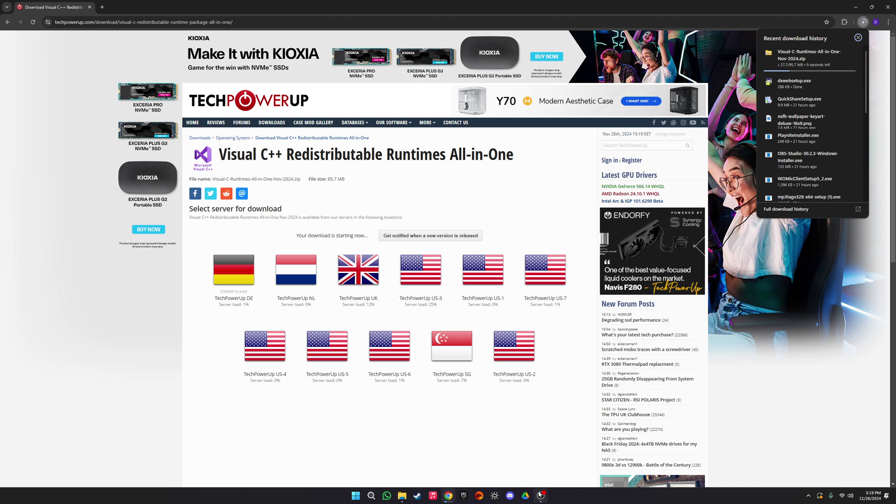
click(152, 22)
click(152, 22)
Step: Search 7zip, open 7-zip.org and mark the 64-bit x64 version, then close Chrome
text(7zip)
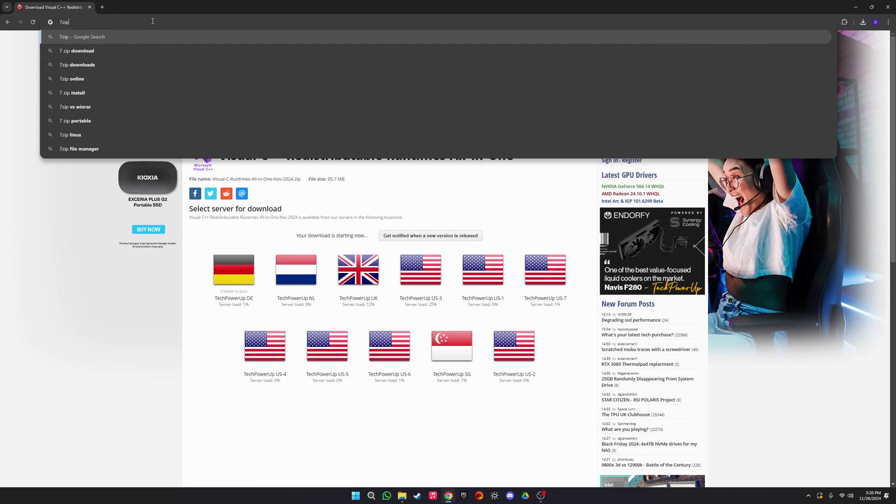
key(Return)
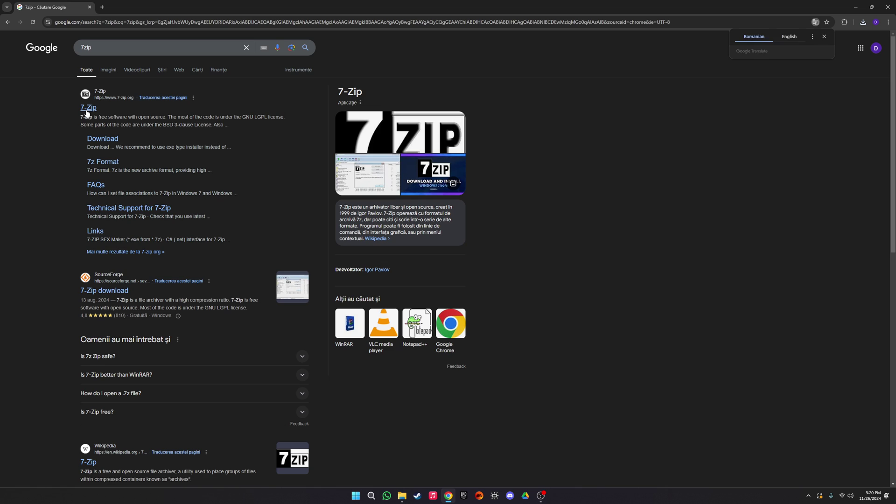
click(88, 108)
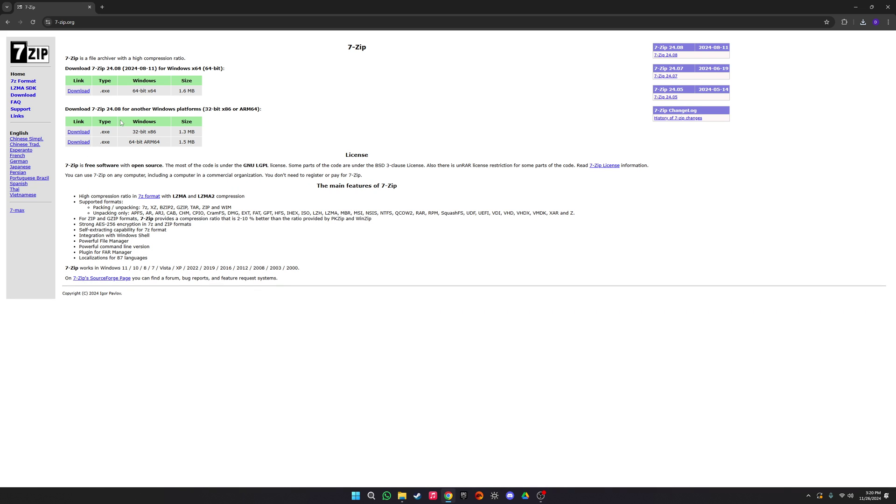
drag(191, 90, 133, 90)
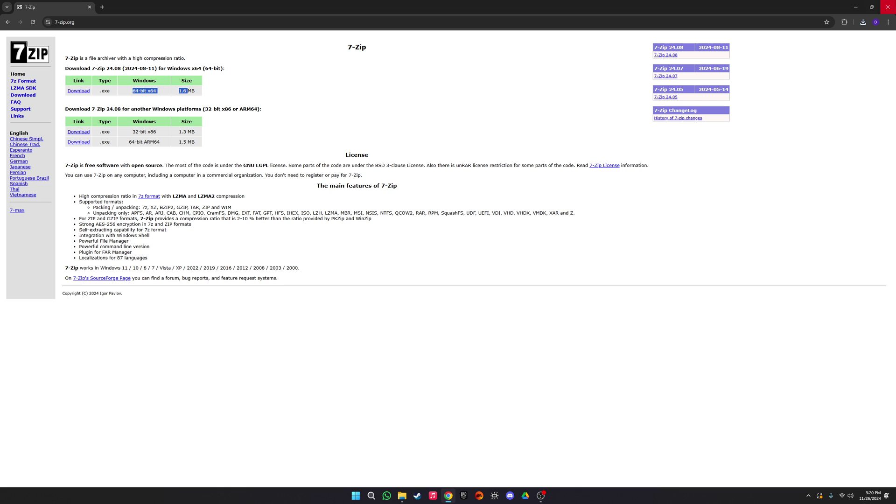
click(888, 7)
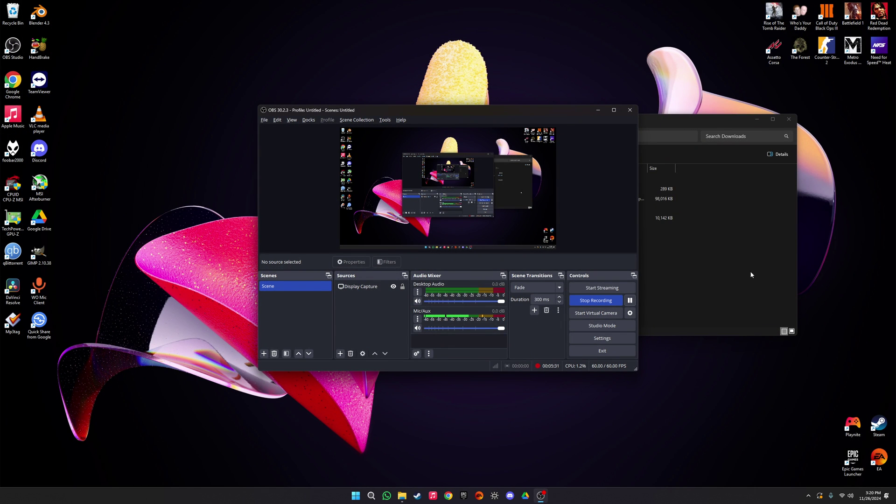
click(731, 306)
Step: Extract Visual-C-Runtimes-All-in-One-Nov-2024.zip with 7-Zip into a same-named folder
double_click(568, 124)
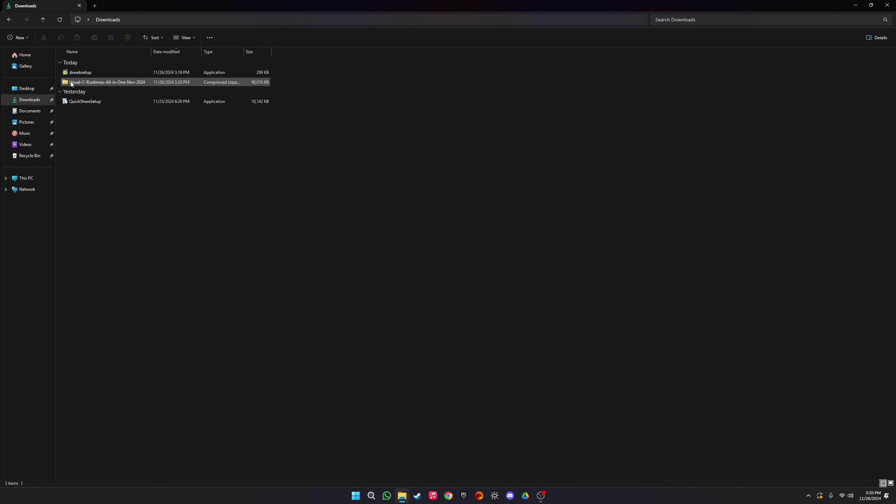
click(77, 83)
right_click(77, 83)
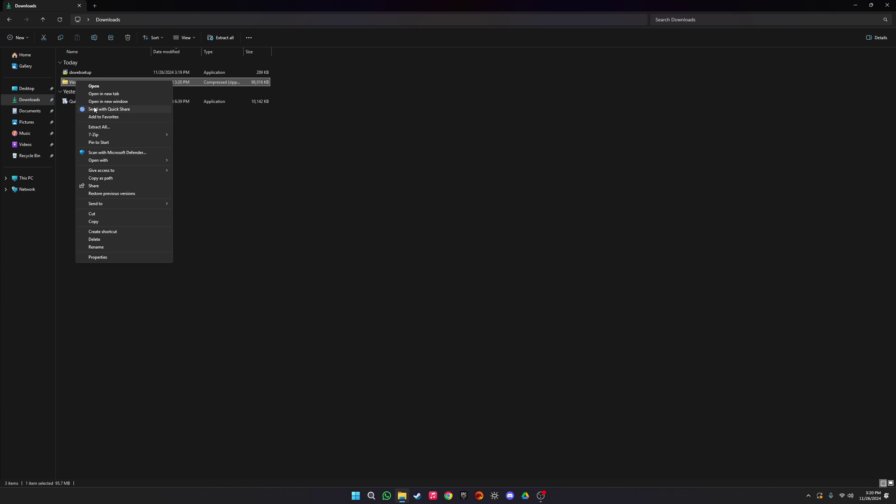
mouse_move(158, 135)
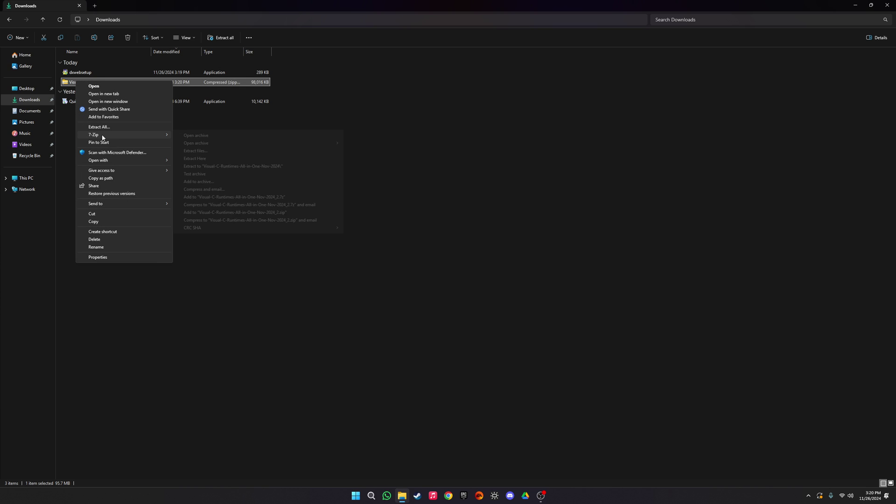
click(314, 122)
right_click(198, 81)
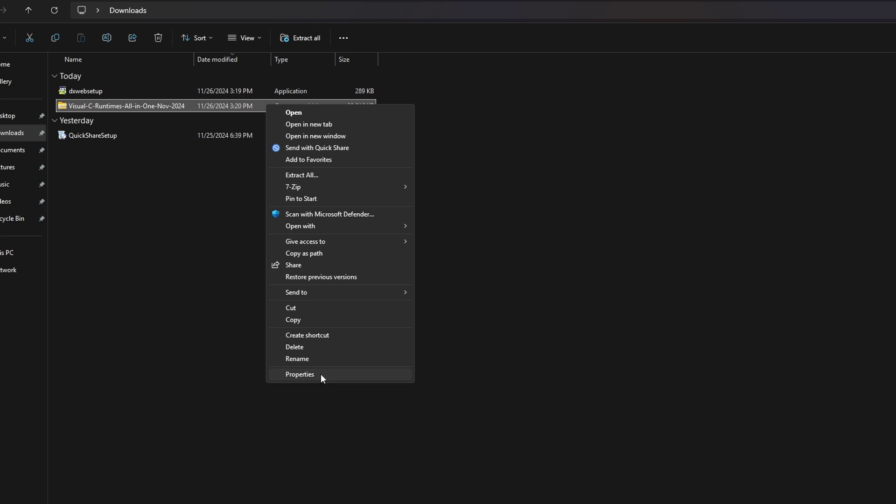
mouse_move(326, 186)
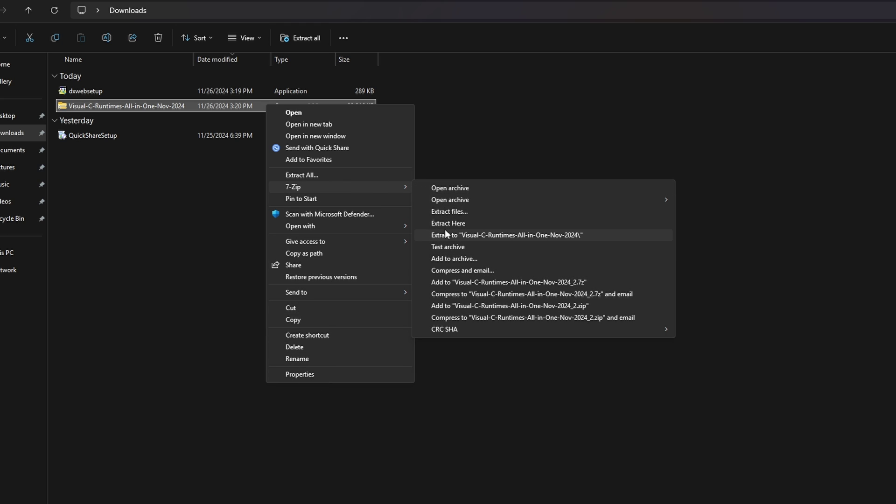
click(445, 231)
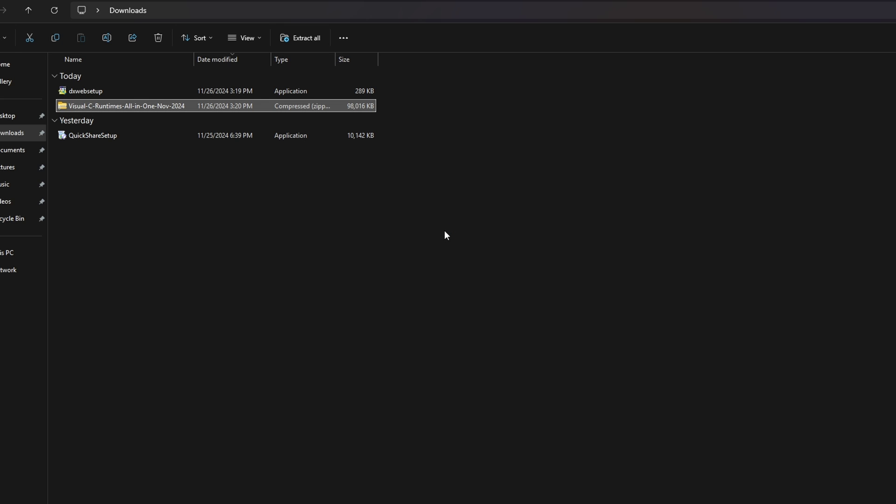
Step: Open the Visual-C-Runtimes-All-in-One-Nov-2024 folder and bring up the actions for the install_all script
double_click(92, 122)
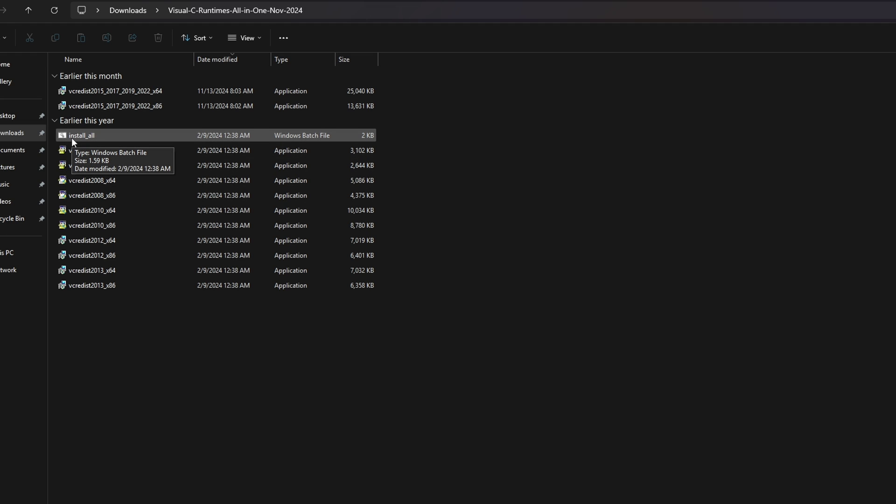
click(112, 138)
right_click(112, 138)
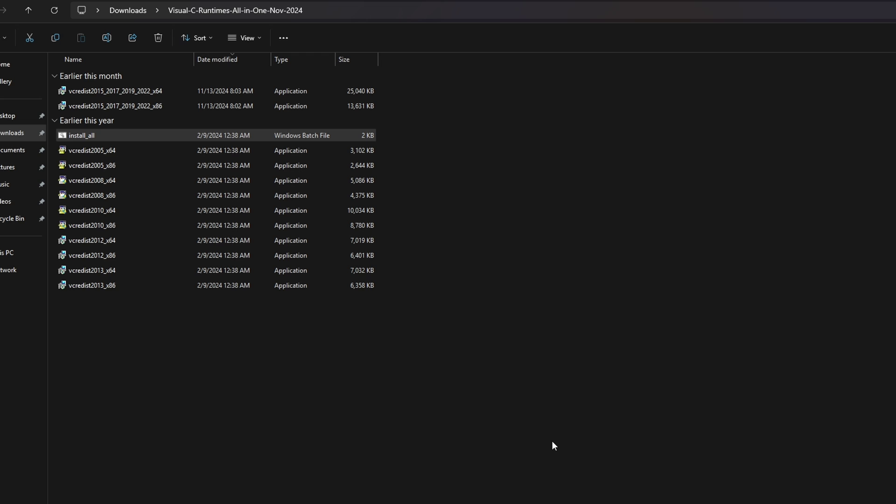
Step: Return to Downloads and select the Visual C++ runtimes zip
click(135, 10)
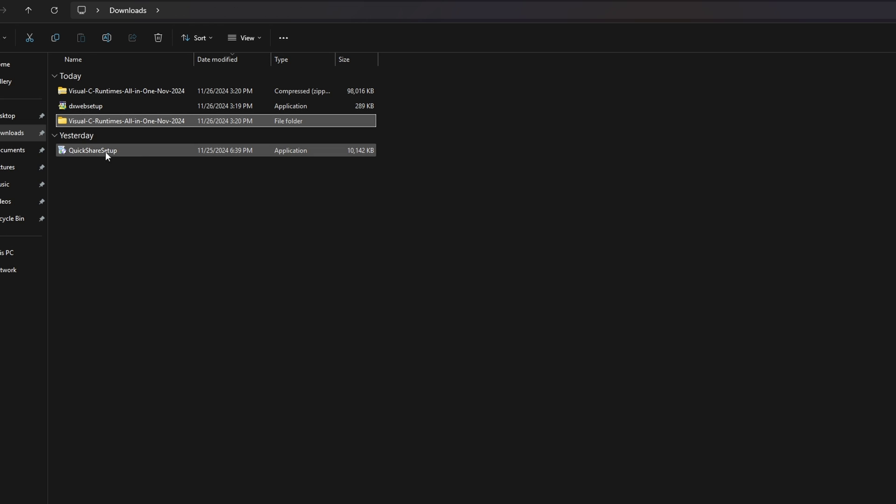
click(92, 90)
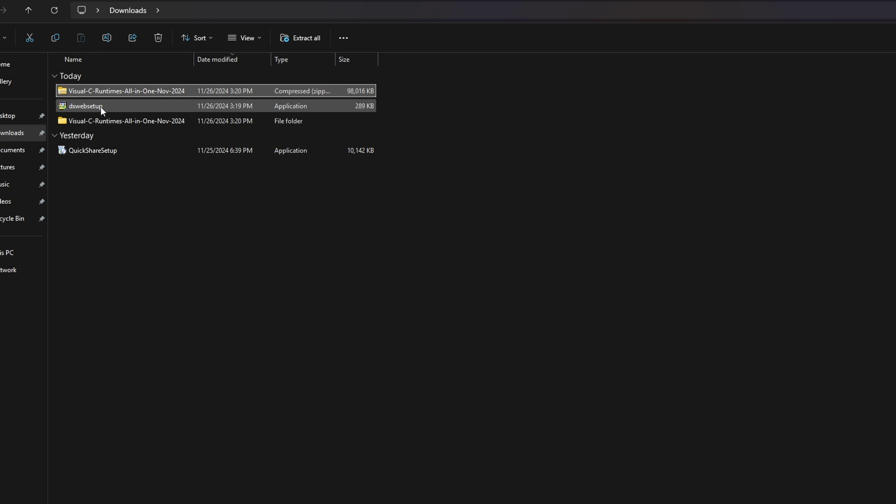
shift+click(88, 123)
click(147, 120)
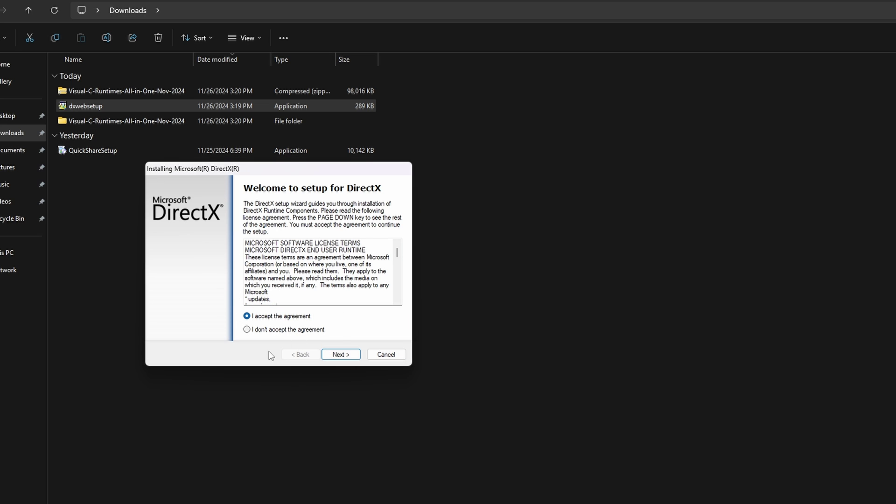
Step: Install the DirectX runtime without the Bing Bar and close the finished setup
click(340, 354)
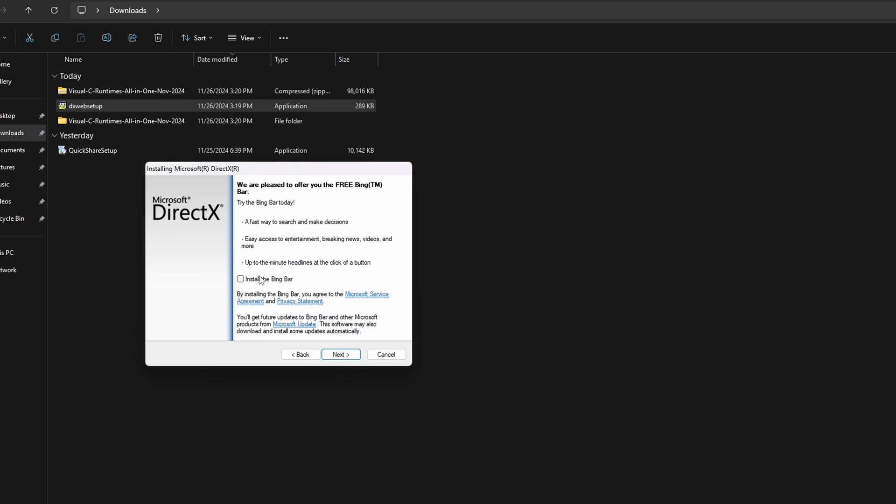
click(351, 357)
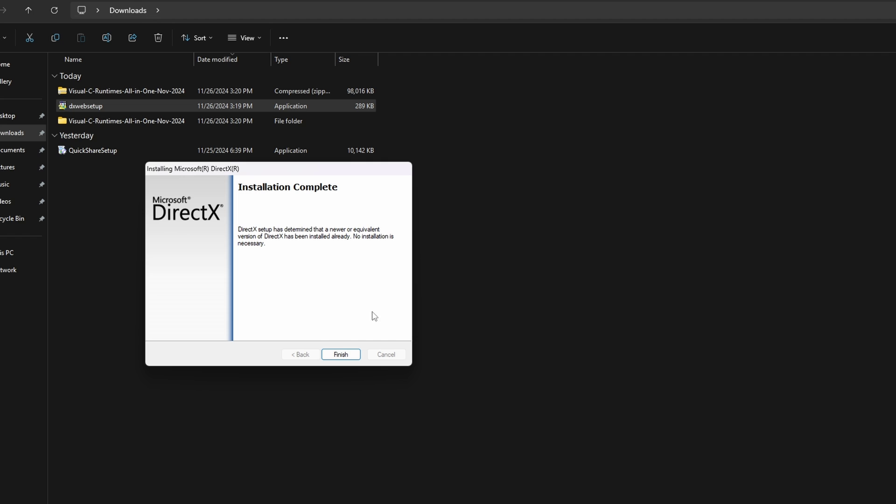
click(340, 356)
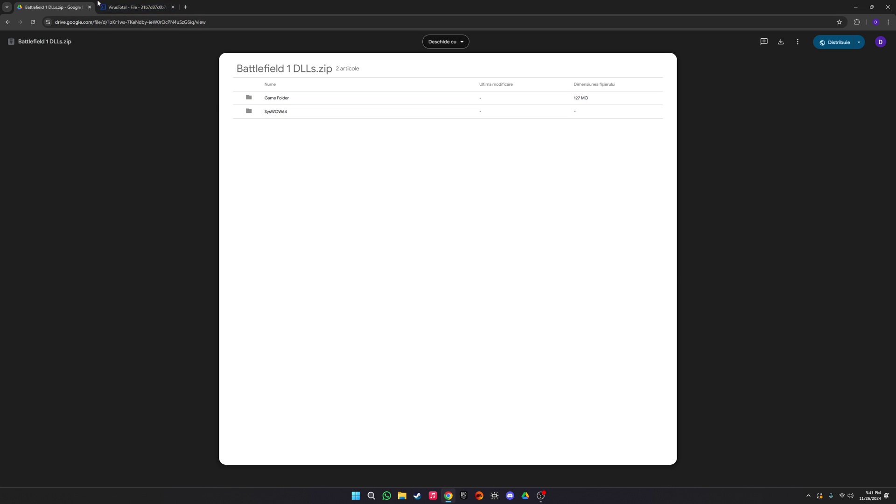
Step: Switch from the Google Drive preview to the XactEngine3_7.dll VirusTotal report
click(135, 7)
Step: Scroll the VirusTotal vendor list and select the XactEngine3_7.dll hash to inspect it
scroll(381, 273, down, 4)
scroll(306, 278, up, 4)
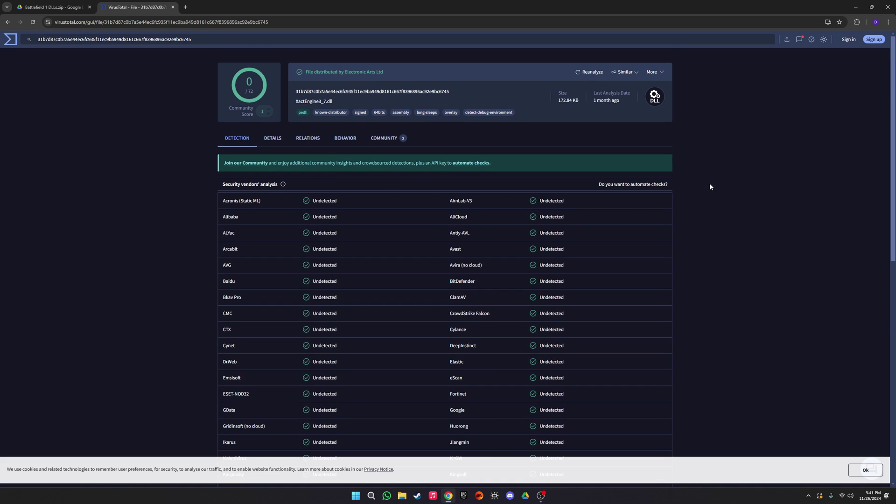
scroll(460, 224, down, 8)
scroll(385, 279, up, 10)
mouse_move(349, 70)
drag(449, 92, 301, 91)
click(302, 91)
triple_click(304, 91)
click(303, 91)
Step: Recheck the 0/72 detection list and close the VirusTotal report
scroll(568, 283, down, 5)
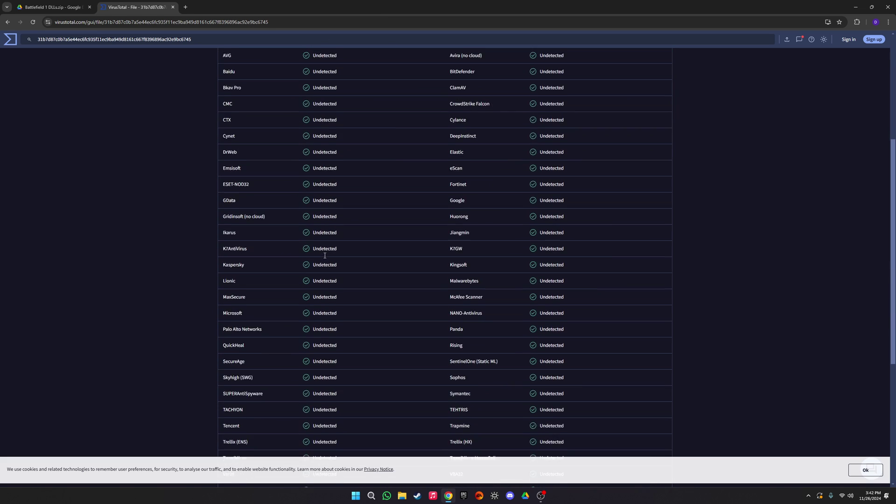
scroll(569, 284, up, 5)
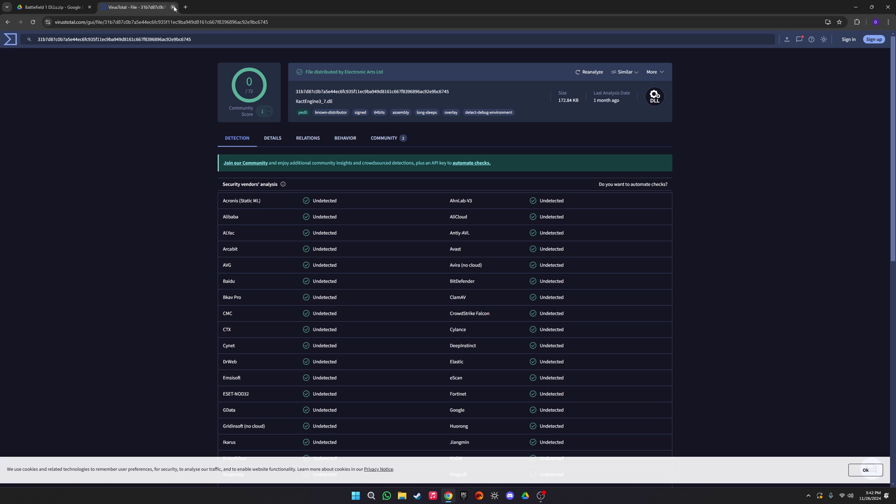
click(175, 7)
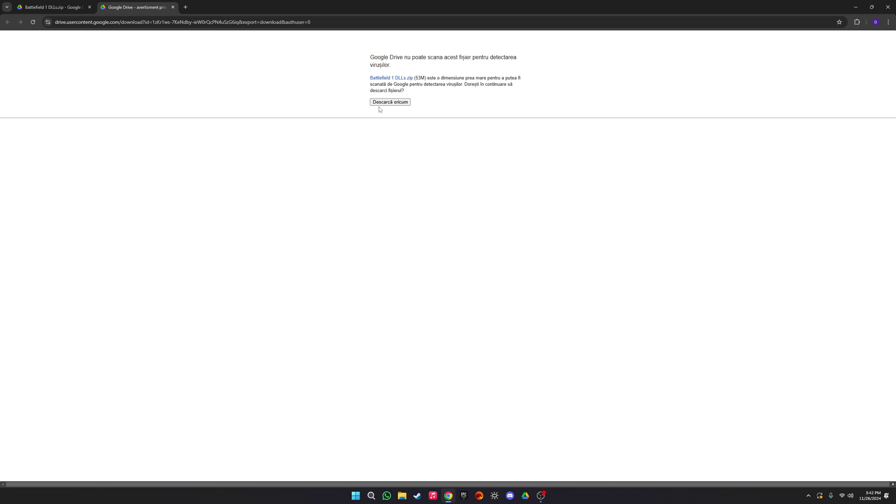
Step: Download Battlefield 1 DLLs.zip anyway past the virus-scan warning and check the downloads list
click(390, 102)
click(863, 22)
click(863, 22)
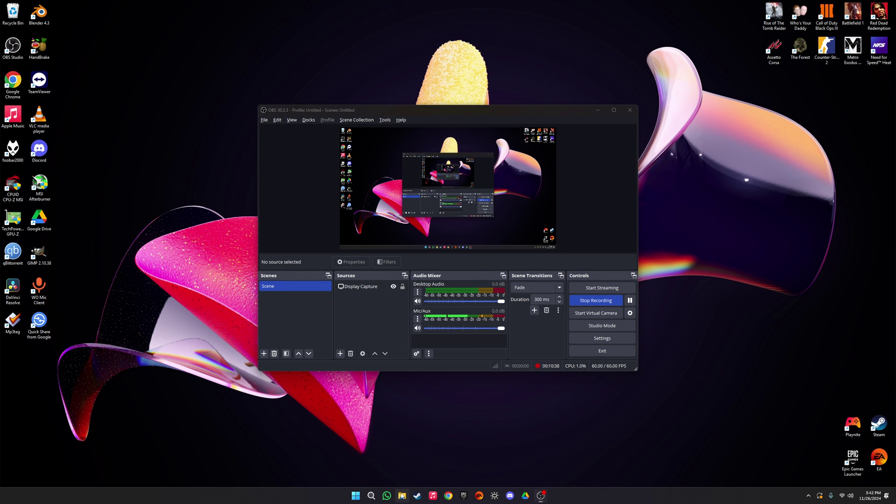
Step: Open Downloads in File Explorer and delete the older Battlefield 1 DLLs zip
click(402, 495)
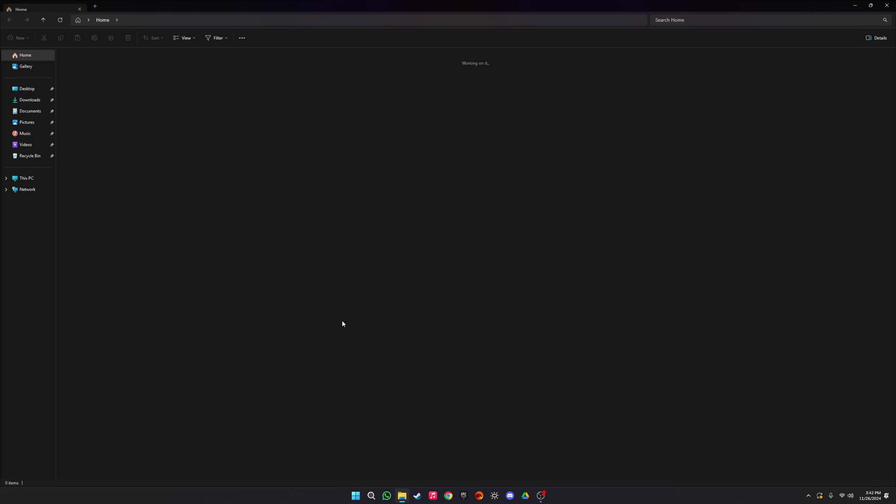
click(30, 99)
click(94, 82)
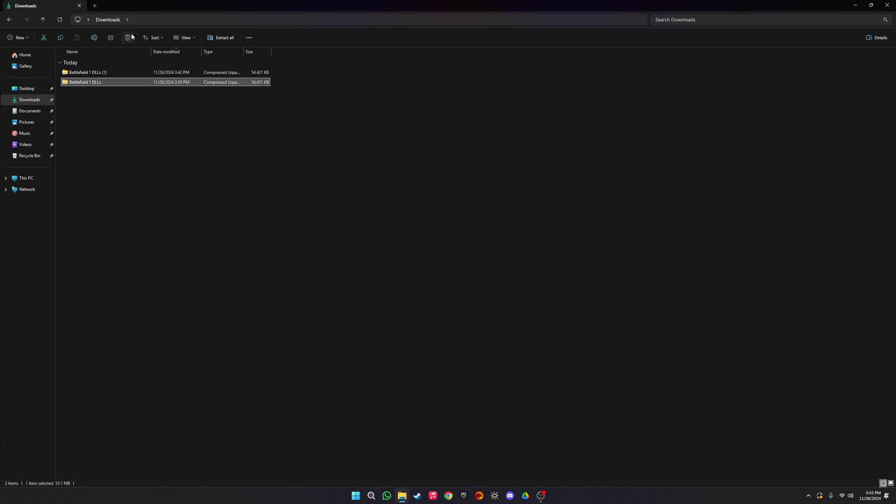
click(130, 37)
Step: Extract the new zip with 7-Zip to 'Battlefield 1 DLLs (1)' using the archive password, then open it
right_click(99, 72)
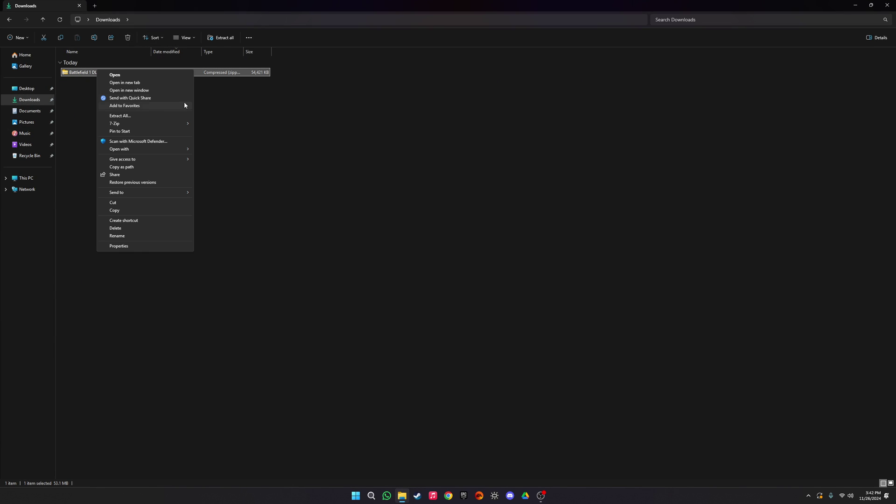
mouse_move(177, 123)
click(213, 154)
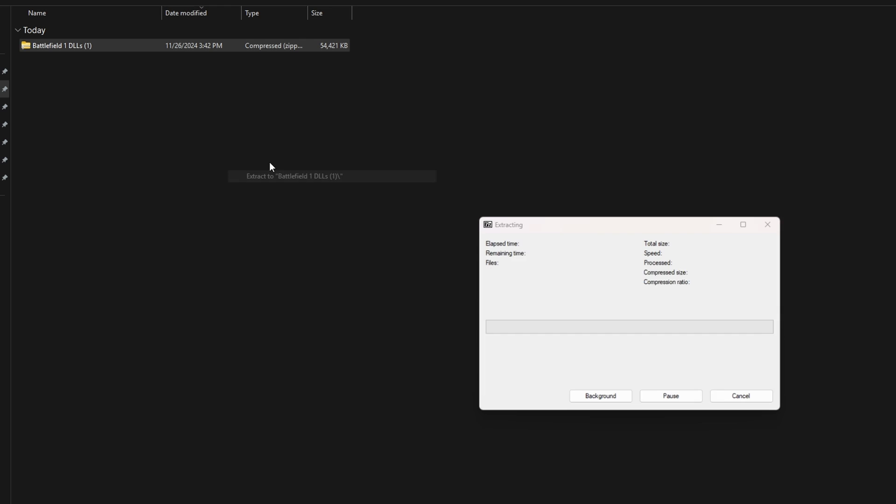
text(2)
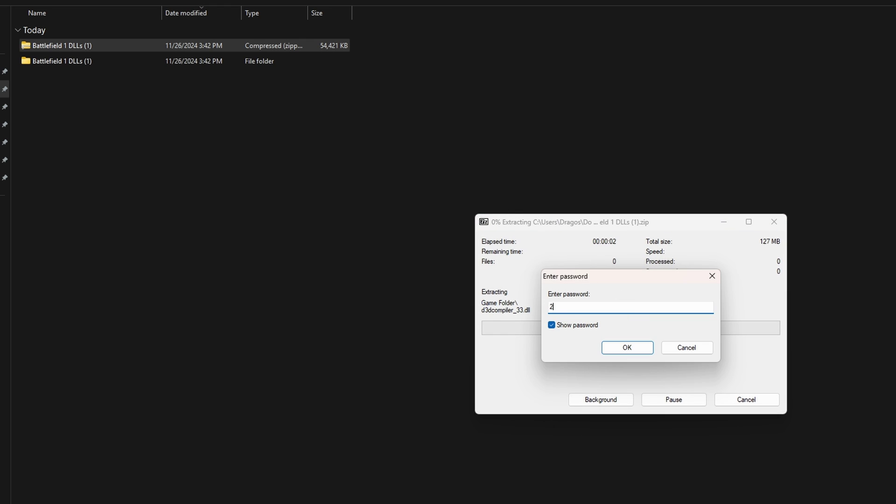
text(024)
key(Return)
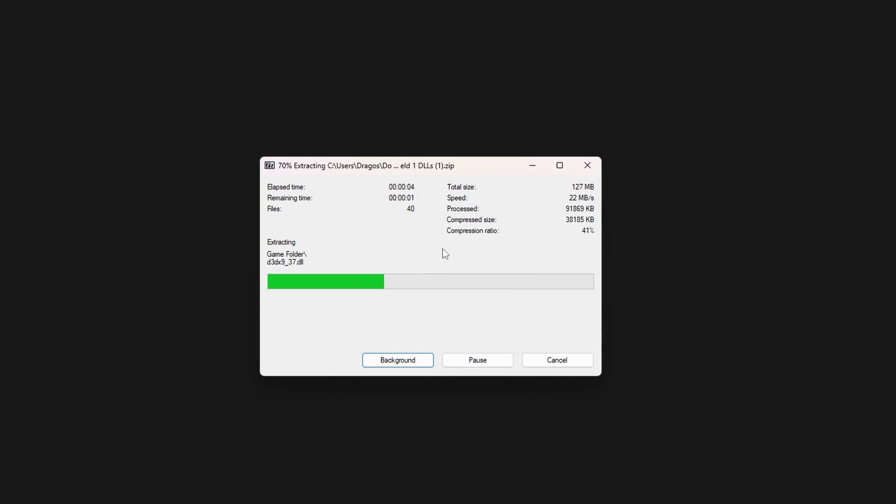
double_click(122, 80)
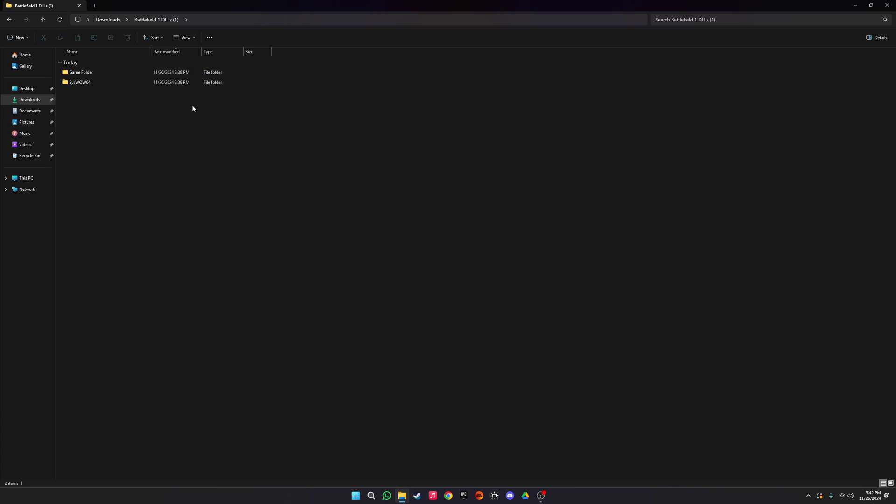
double_click(200, 25)
Step: Open the Battlefield 1 install folder from its shortcut and dock both windows side by side
drag(201, 26, 387, 155)
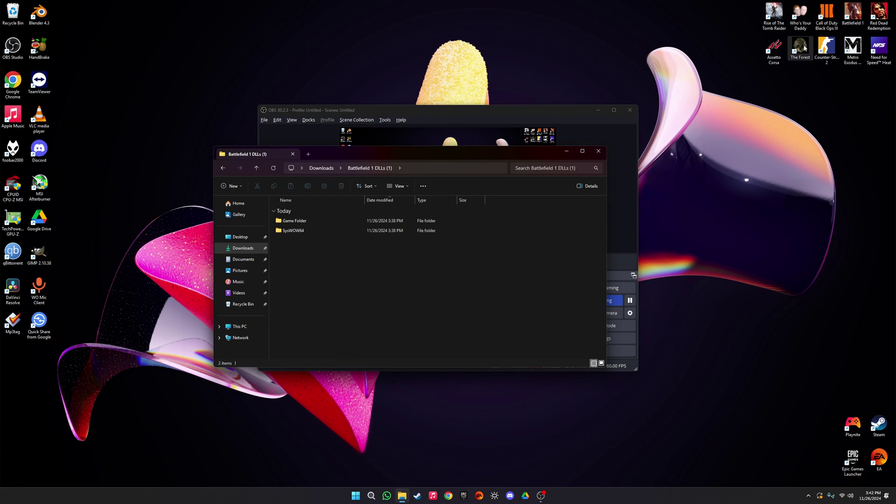
right_click(848, 25)
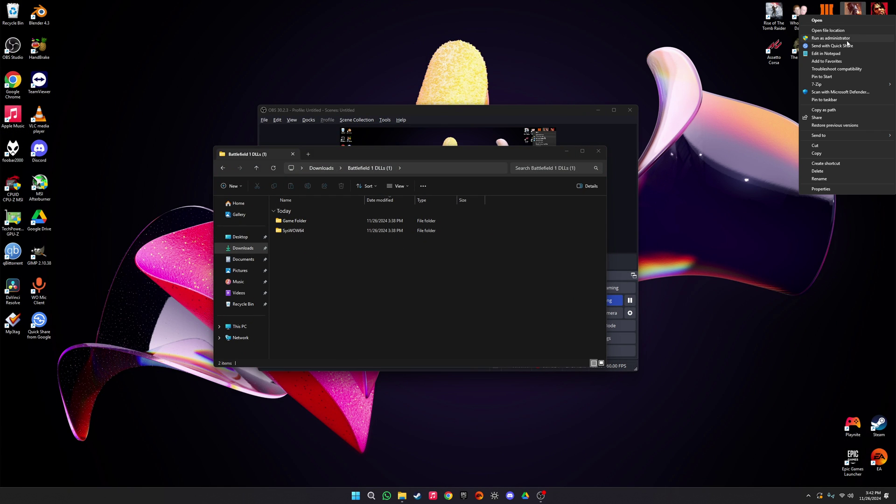
click(839, 30)
drag(394, 157, 894, 187)
click(224, 139)
Step: Move all 95 Game Folder DLLs into the Battlefield 1 install folder, replacing existing files
click(81, 76)
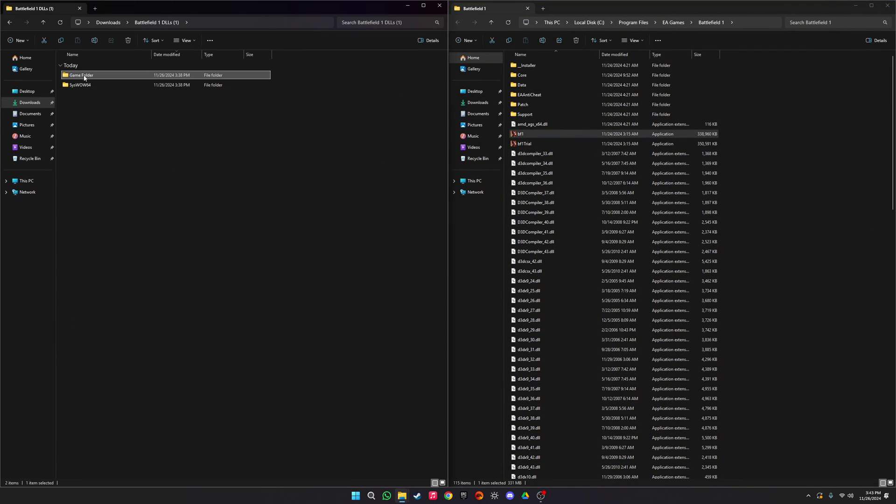
click(86, 79)
double_click(116, 74)
scroll(201, 154, down, 15)
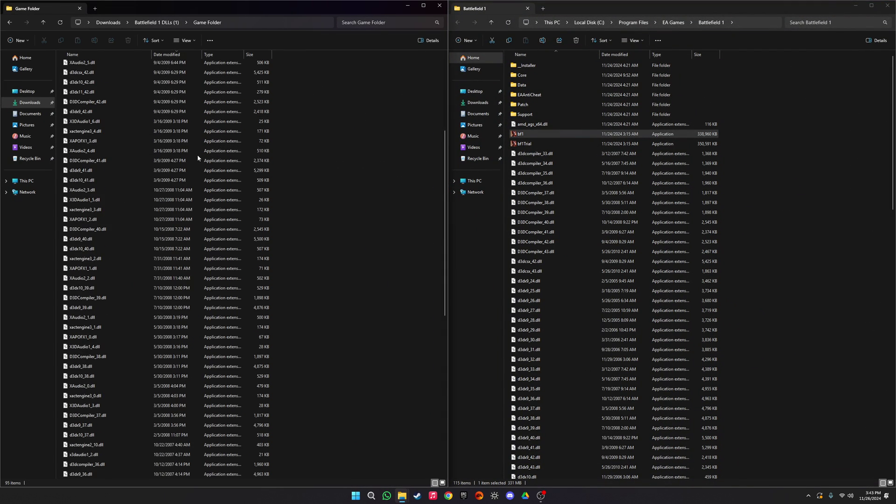
drag(443, 296, 443, 60)
click(119, 76)
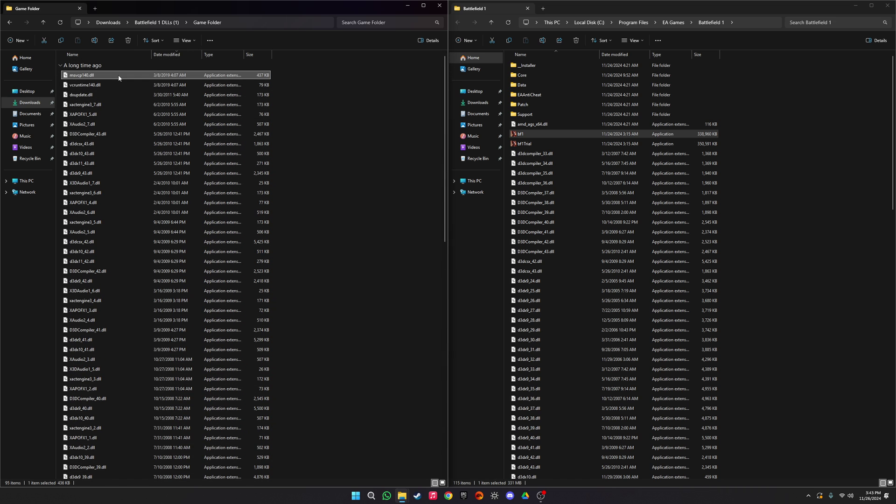
key(ctrl+a)
drag(120, 77, 818, 138)
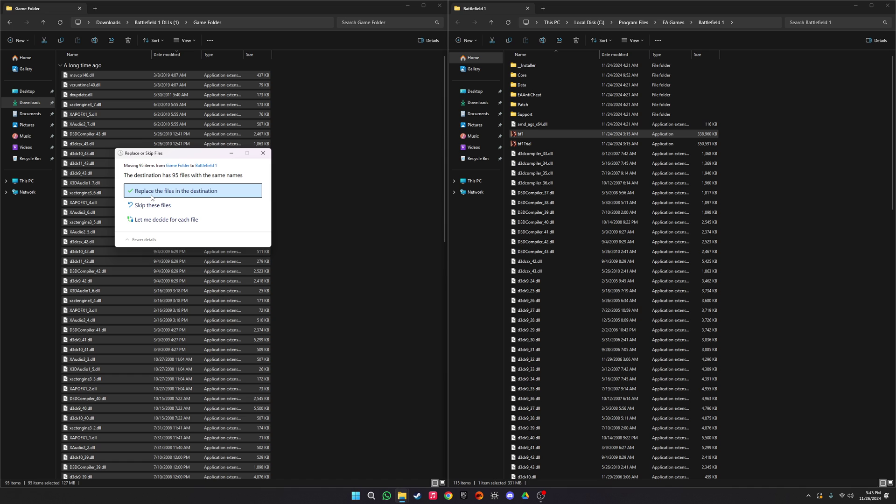
click(152, 195)
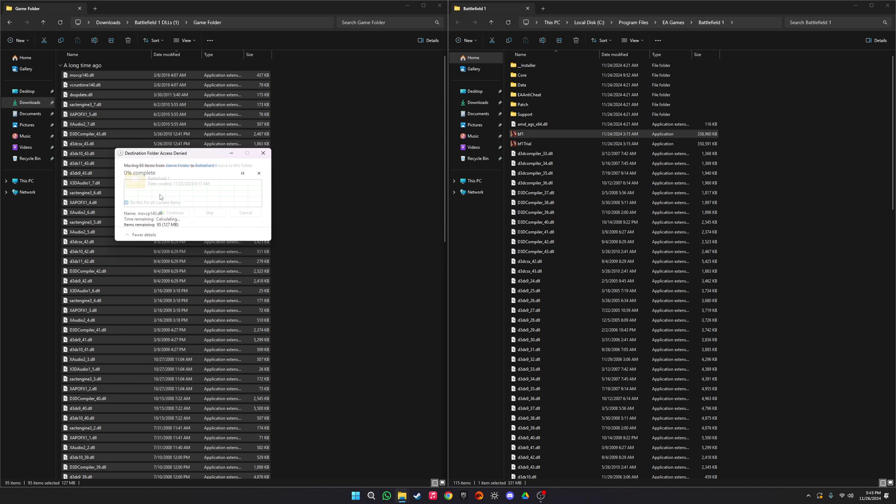
click(185, 213)
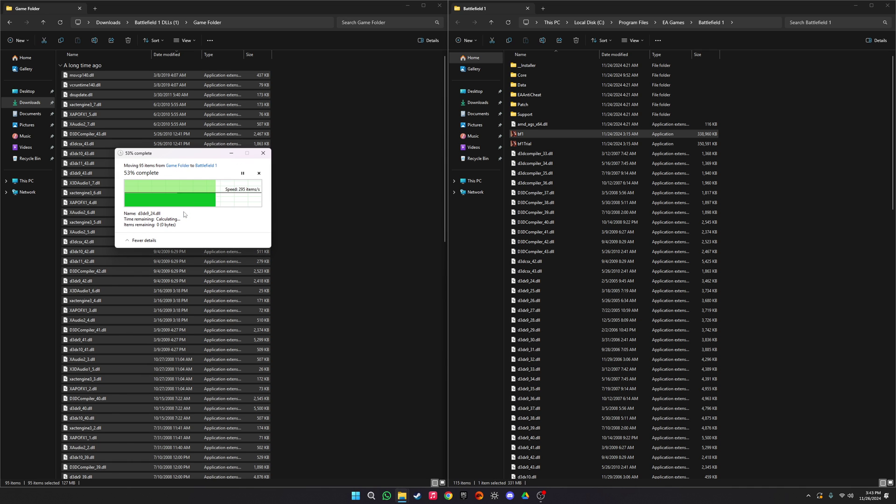
Step: Deselect the moved files and return to the Battlefield 1 DLLs (1) folder
scroll(758, 304, down, 7)
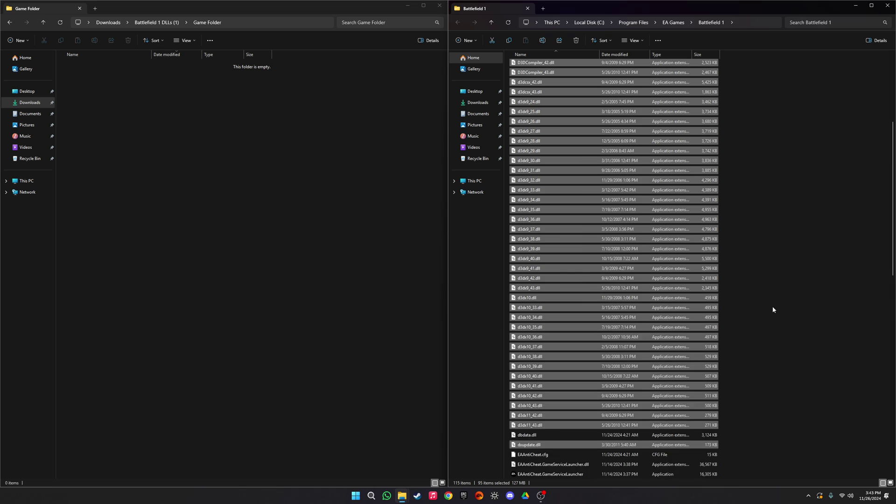
scroll(763, 289, up, 2)
scroll(762, 290, up, 15)
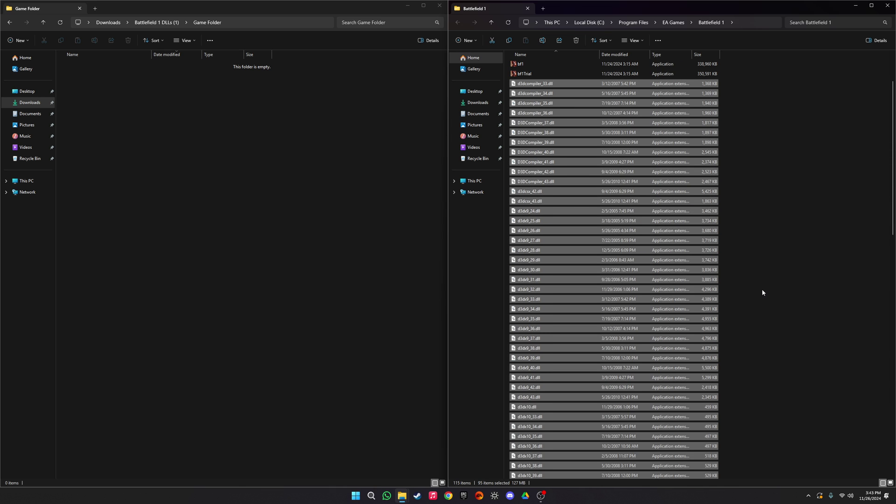
click(757, 282)
click(152, 22)
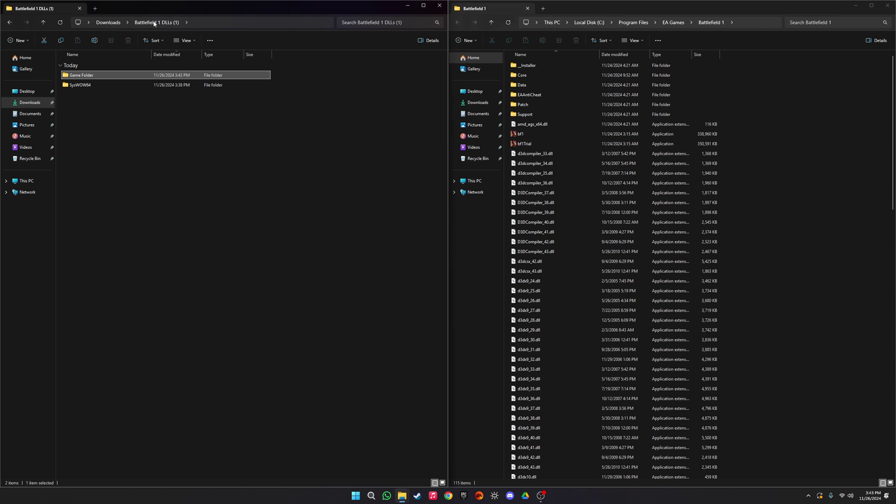
Step: Select msvcp140.dll and vcruntime140.dll and browse the other window to C:\Windows\SysWOW64
click(474, 181)
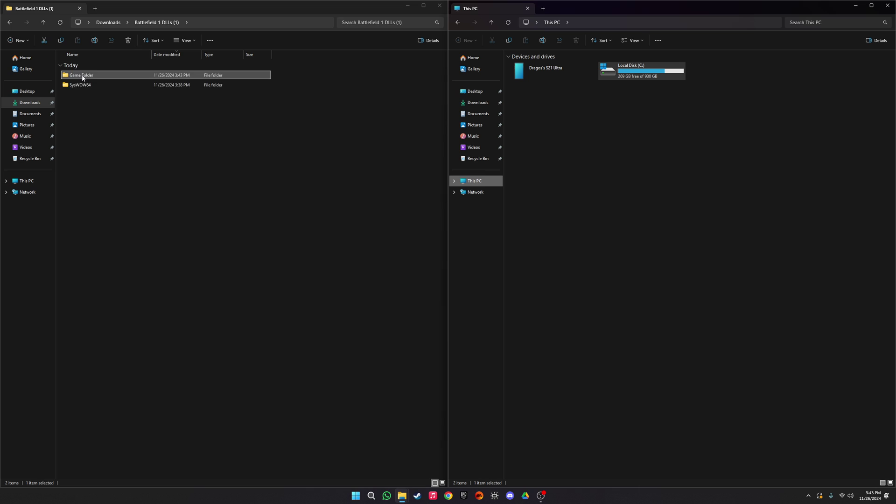
double_click(80, 85)
drag(125, 170, 69, 57)
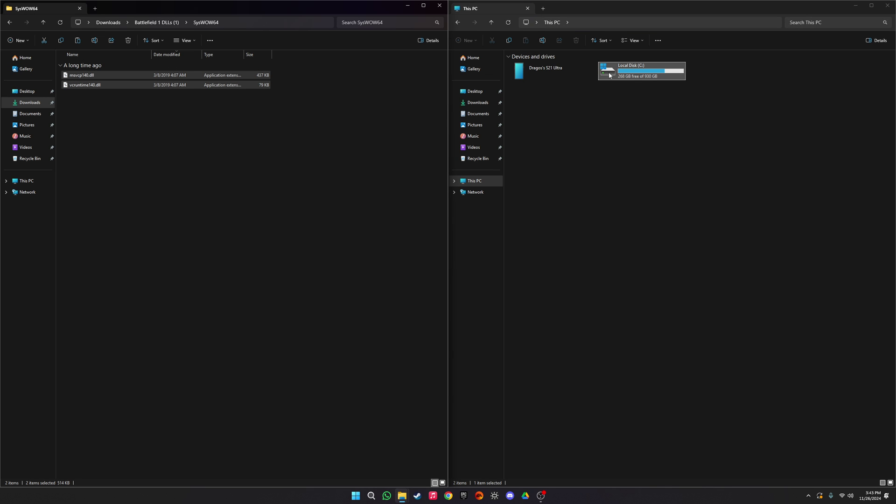
double_click(659, 80)
double_click(520, 223)
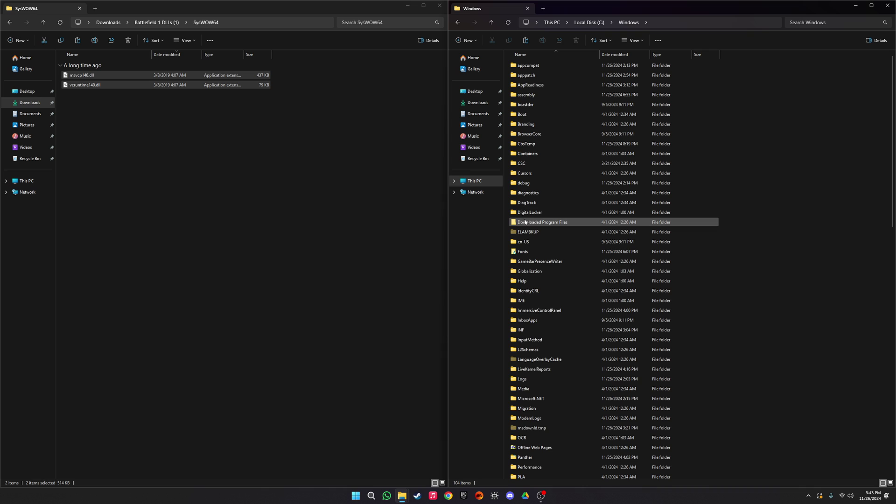
scroll(535, 230, down, 13)
scroll(535, 229, down, 5)
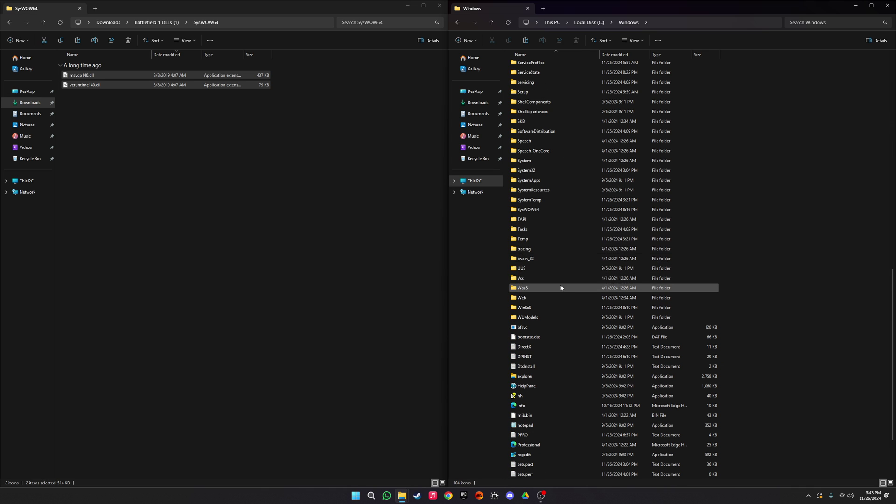
double_click(530, 212)
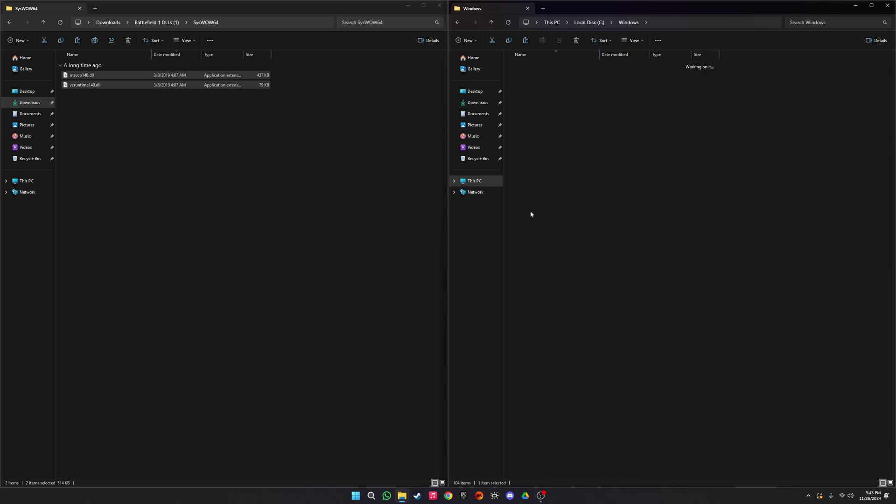
Step: Paste both DLLs into SysWOW64, replacing existing copies as administrator and skipping the in-use file
click(525, 40)
click(511, 190)
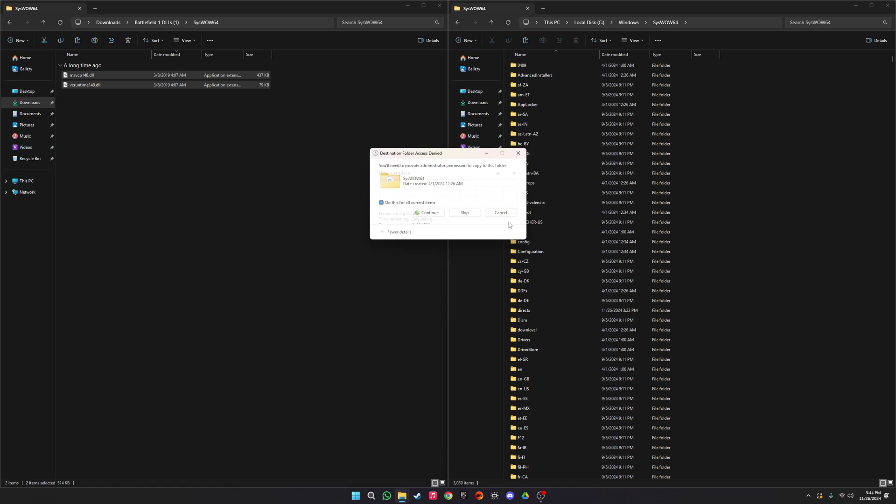
key(Return)
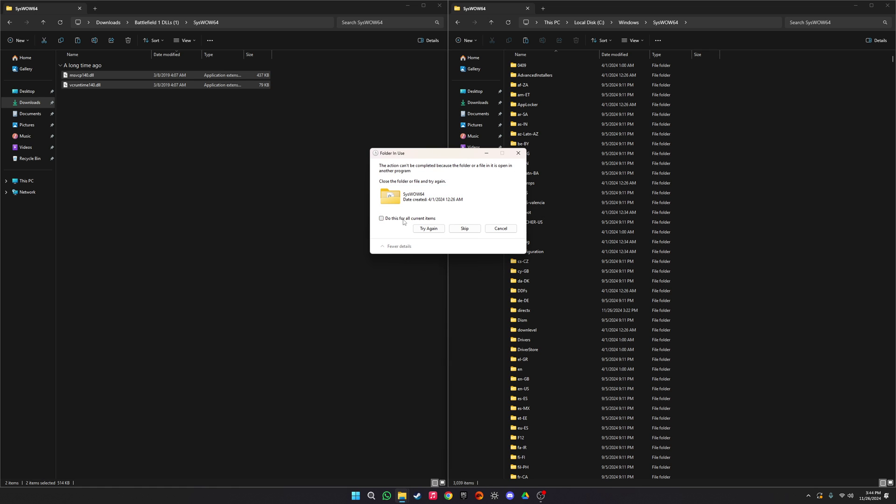
click(404, 220)
click(458, 230)
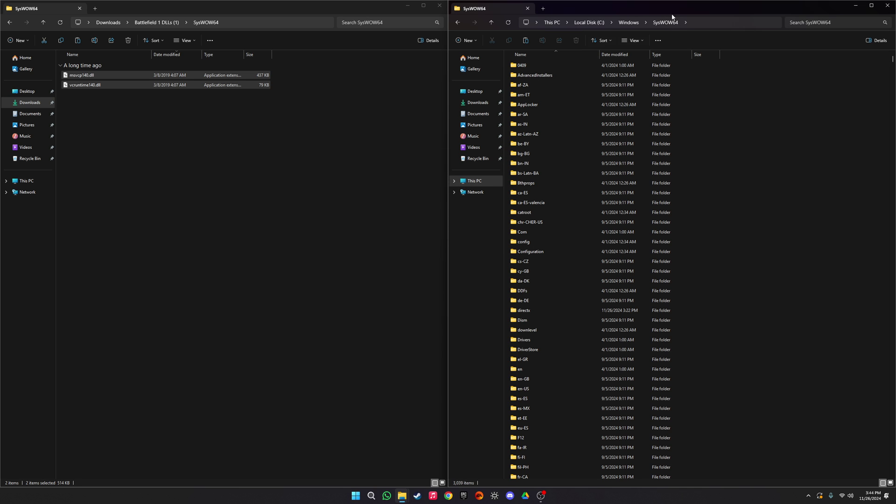
Step: Close both File Explorer windows and minimize OBS
click(887, 5)
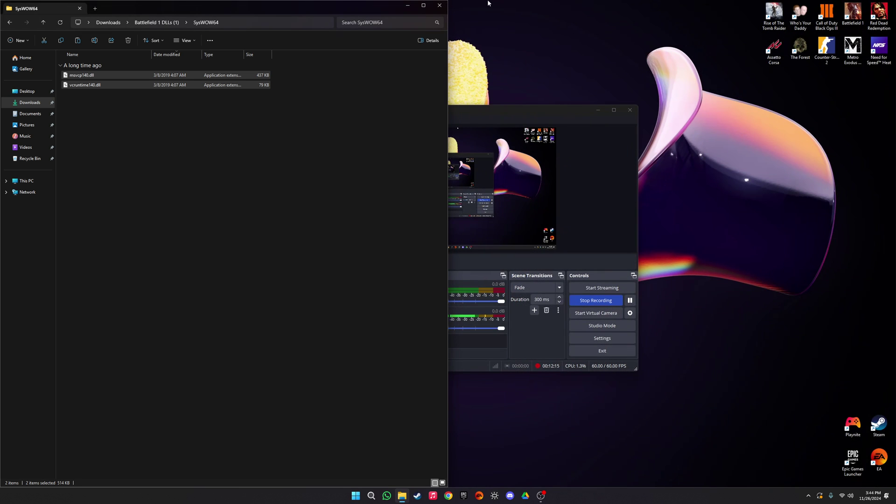
click(439, 5)
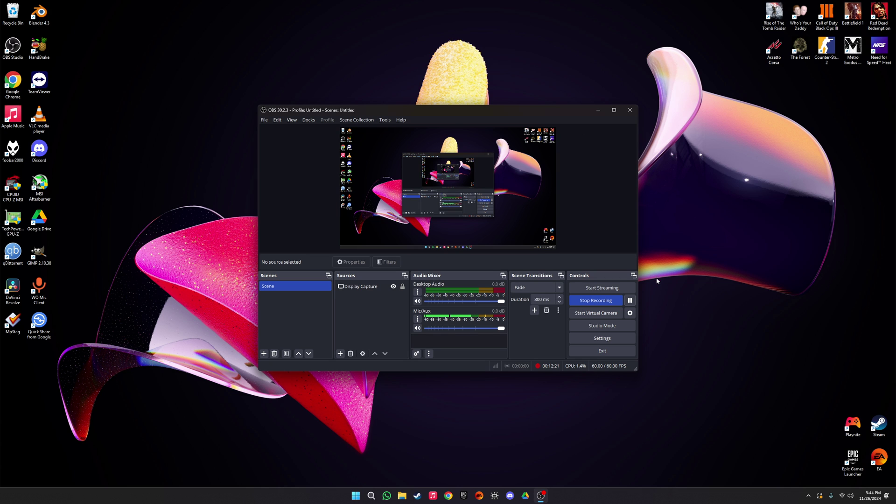
click(597, 111)
Step: Run sfc /scannow in an administrator Command Prompt, then close it without restarting
key(super)
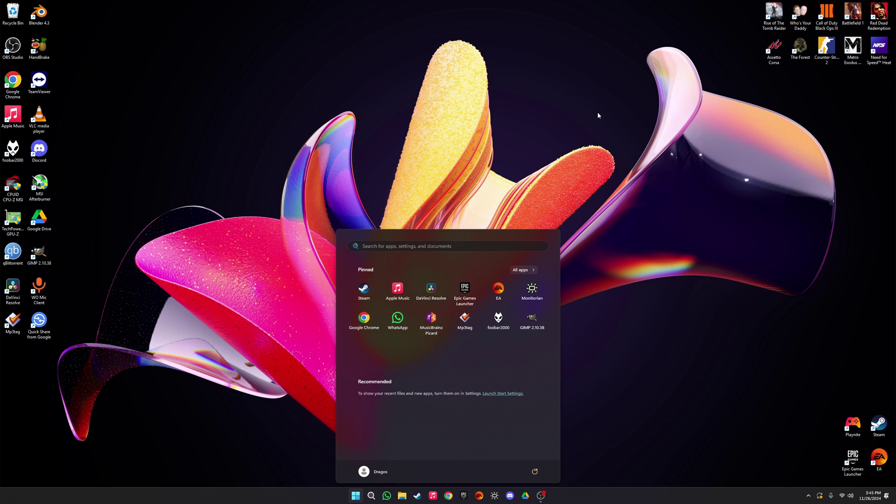
text(cmd)
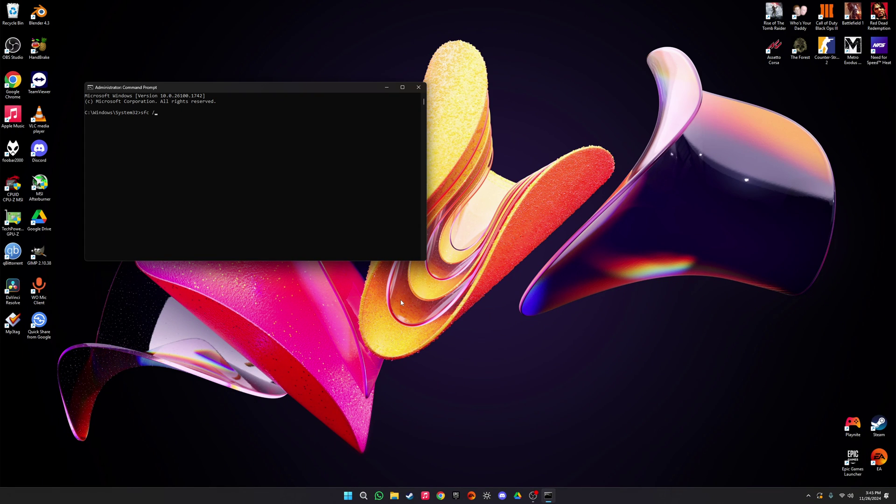
text(scannow)
key(Return)
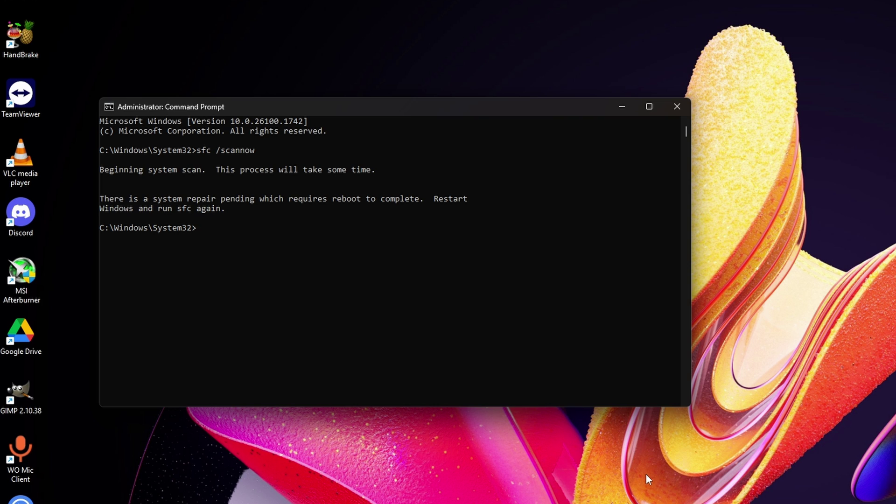
key(super)
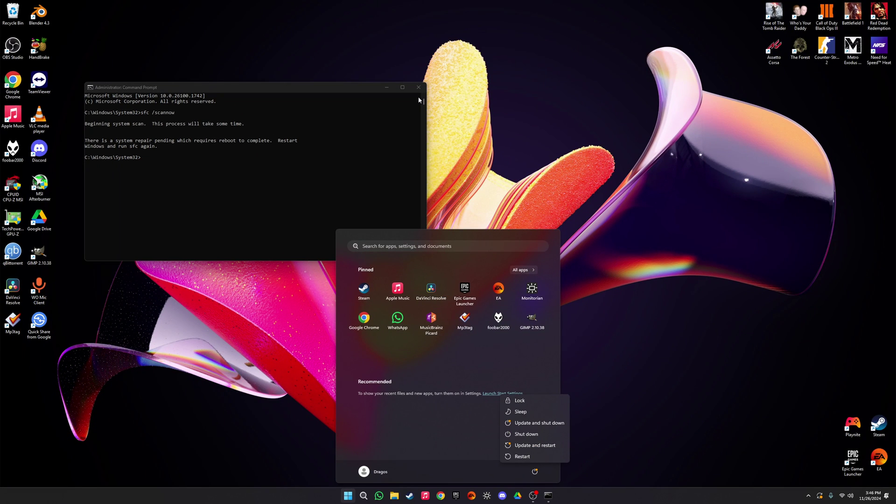
click(415, 92)
click(290, 84)
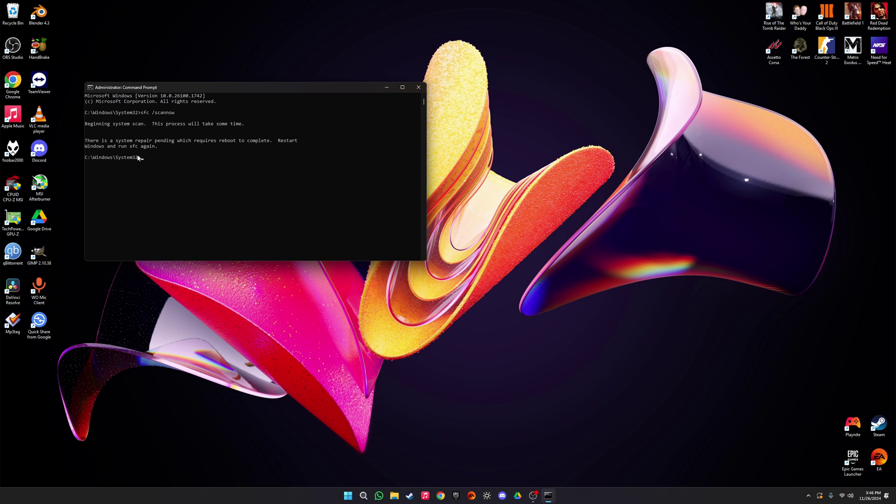
click(418, 89)
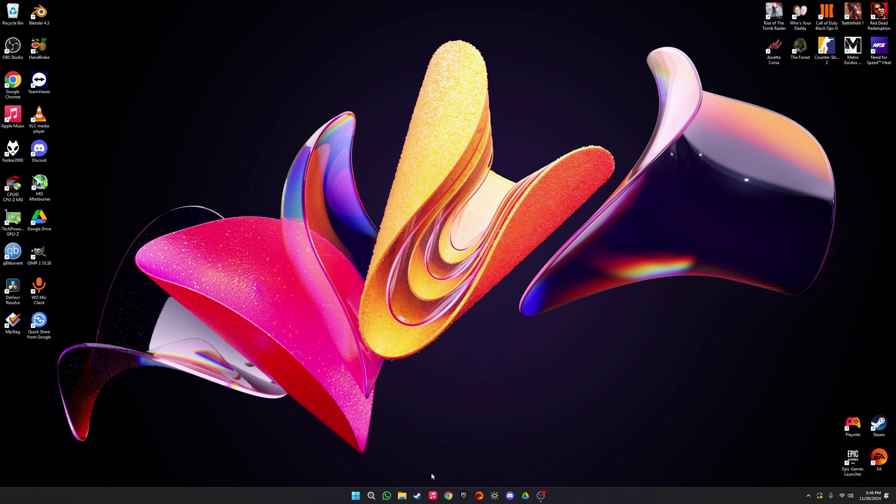
Step: Launch Event Viewer maximized and open the Windows Logs Application log
key(super)
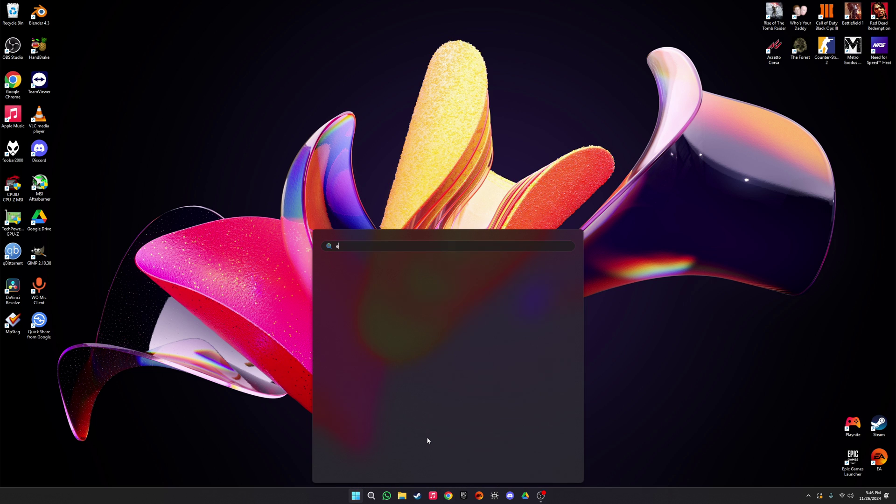
text(event viewer)
key(Return)
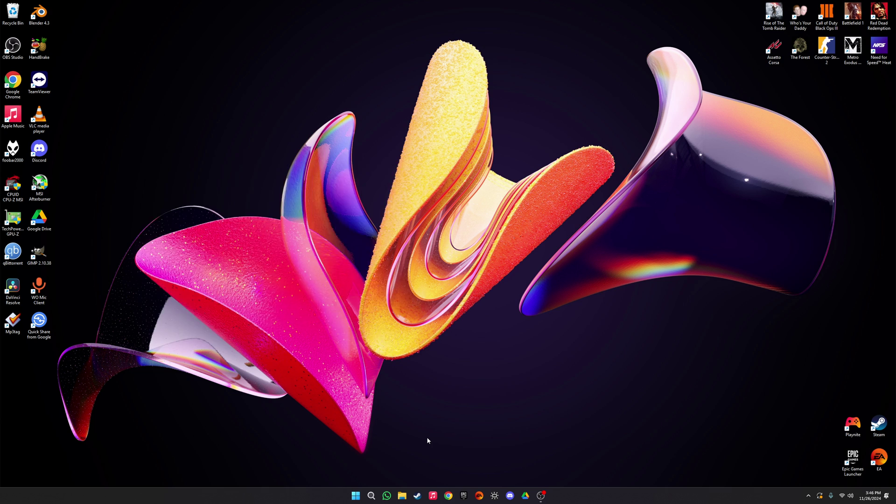
double_click(286, 156)
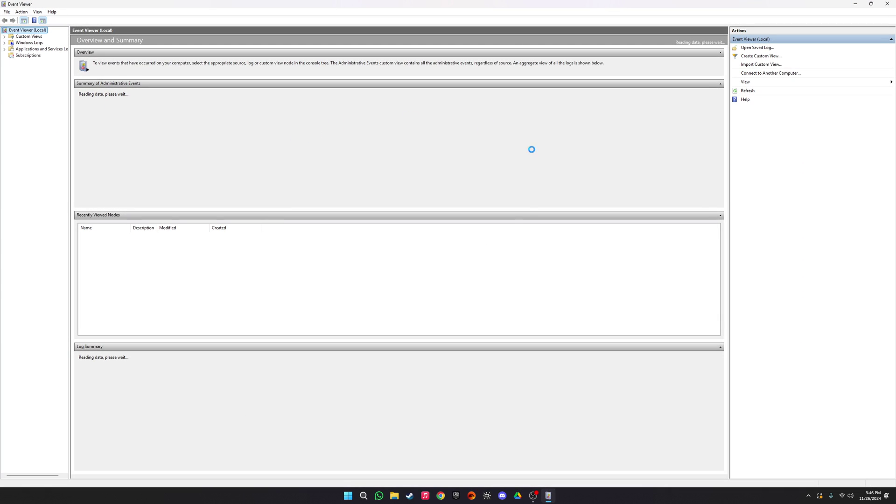
click(4, 43)
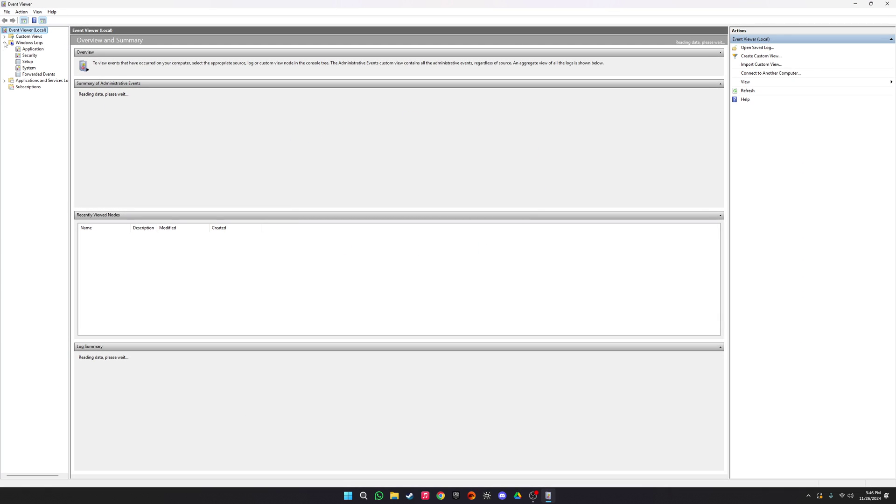
click(32, 49)
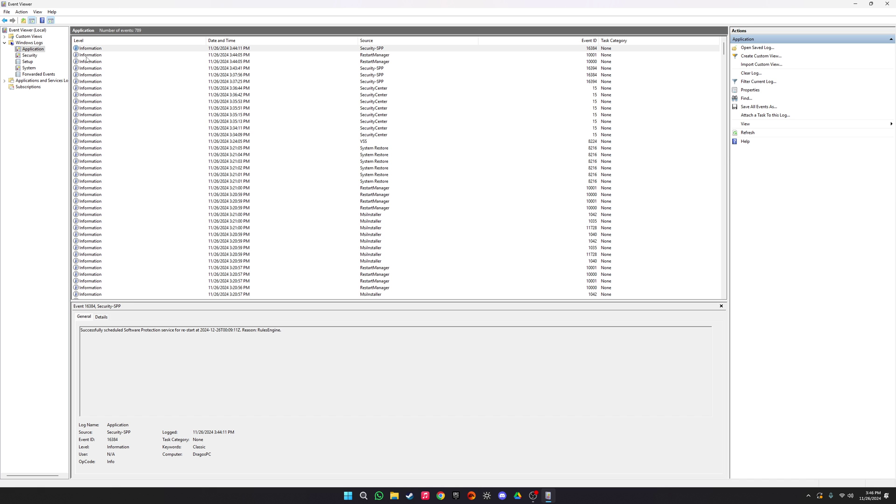
Step: Browse the Application events down to the Error entry with Event ID 1
click(97, 55)
click(83, 48)
scroll(94, 58, down, 13)
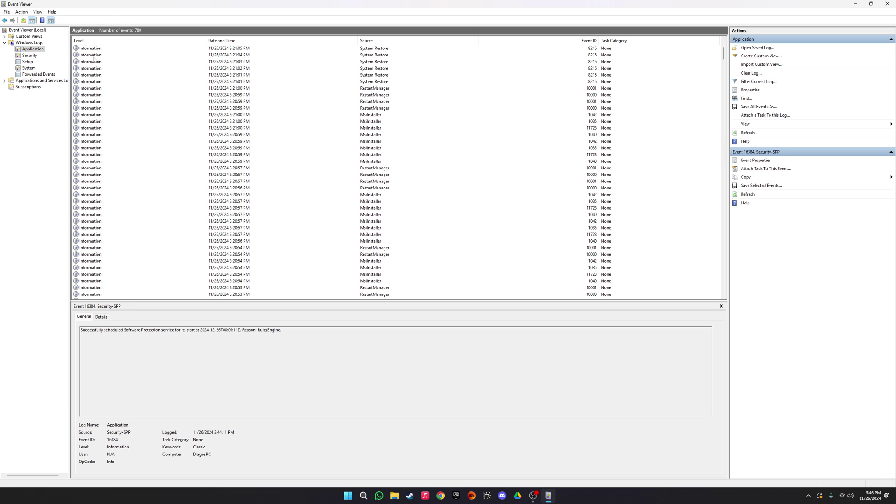
scroll(93, 58, down, 1)
click(83, 181)
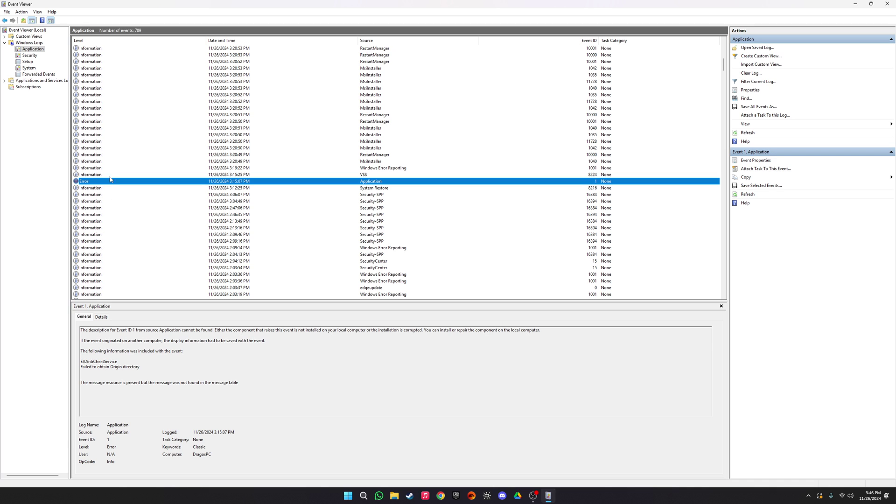
scroll(132, 192, down, 5)
scroll(135, 192, up, 3)
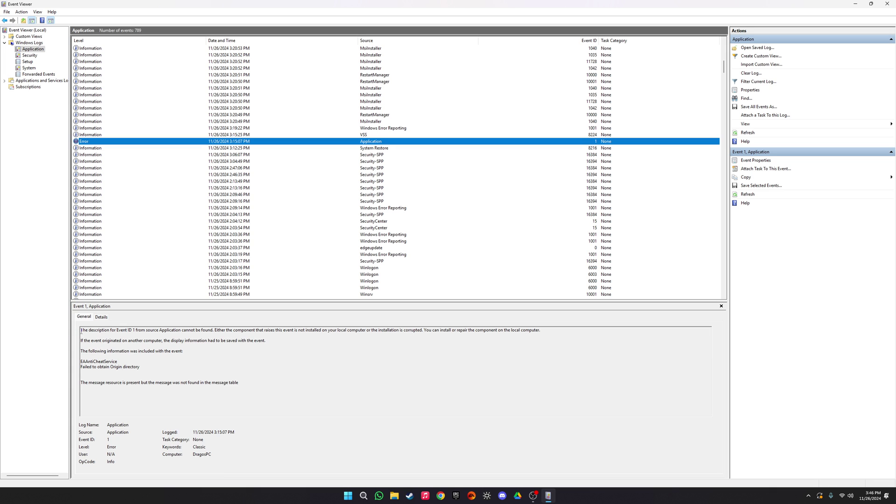
Step: Highlight the EAAntiCheatService 'Failed to obtain Origin directory' description lines
drag(81, 330, 150, 358)
click(149, 358)
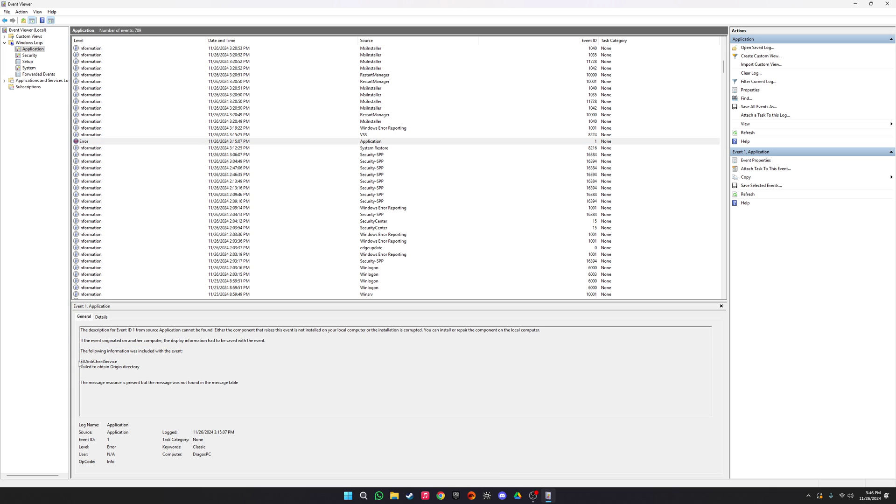
drag(80, 361, 141, 367)
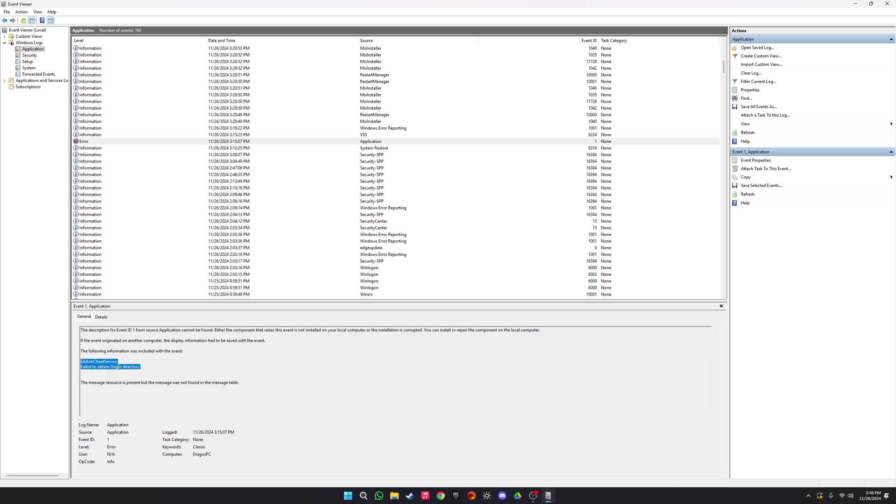
click(146, 367)
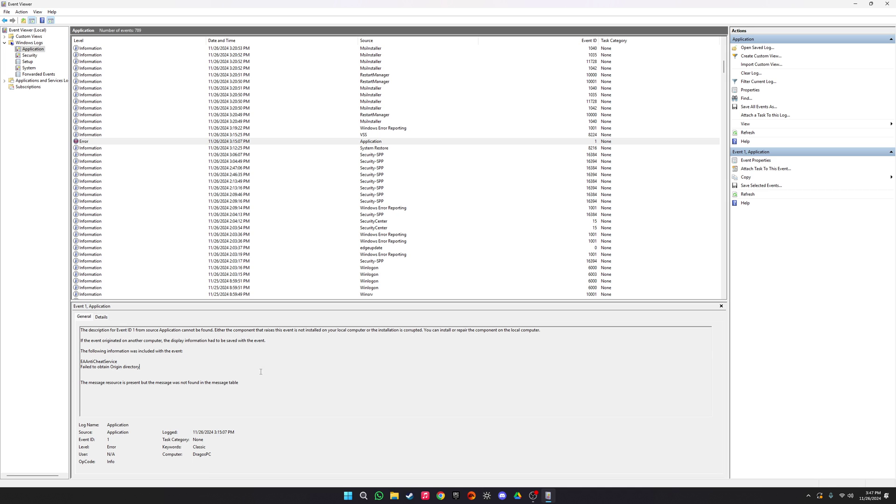
drag(276, 390, 82, 362)
click(280, 389)
Step: Open the Battlefield 1 install folder from its shortcut, maximized, and search it for cryptbase
click(887, 3)
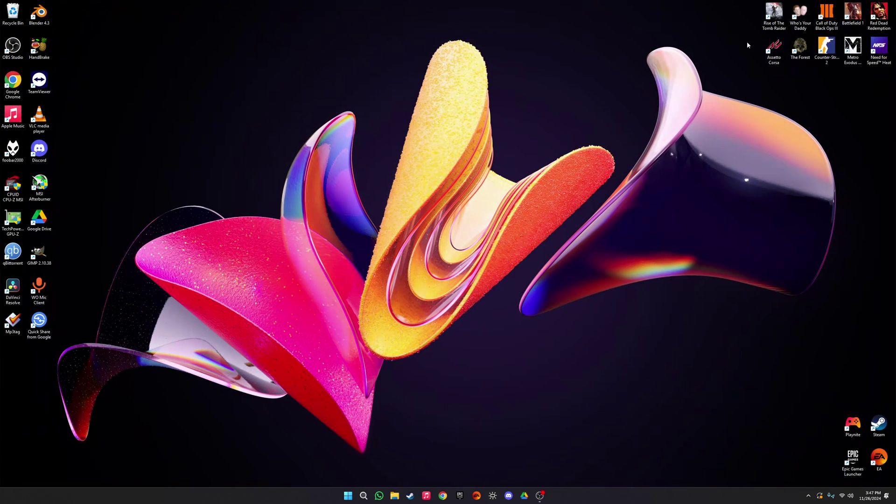
right_click(847, 15)
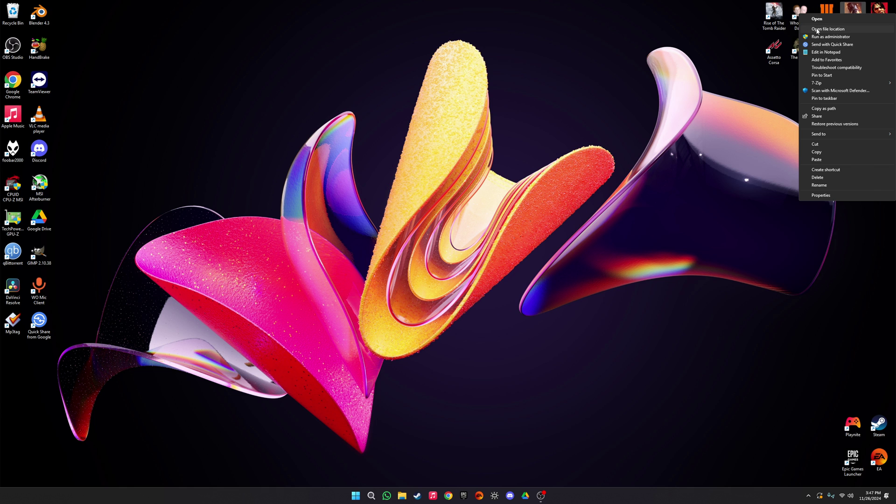
click(832, 29)
click(583, 293)
click(590, 160)
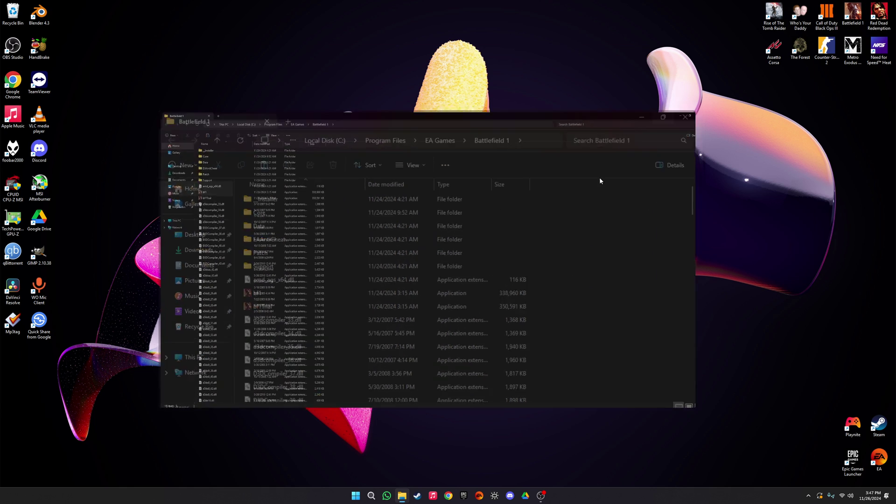
click(719, 21)
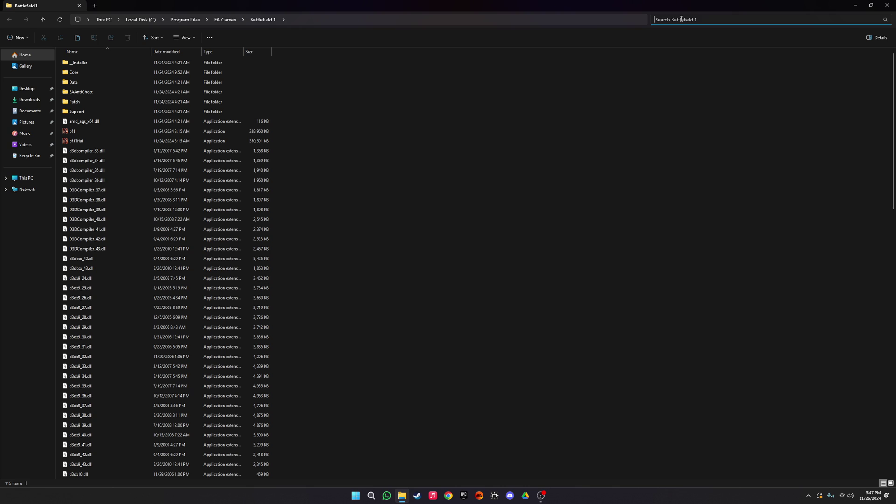
text(cryptbase)
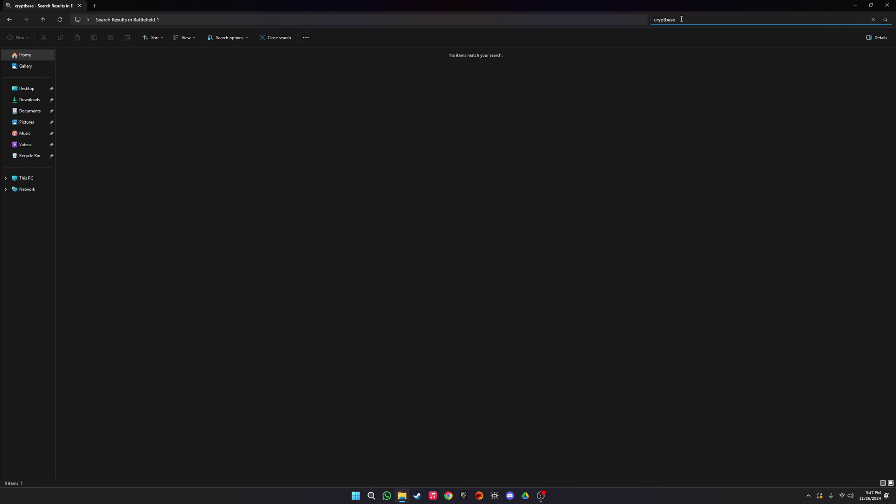
Step: Close the search results and launch System Configuration with msconfig
click(887, 5)
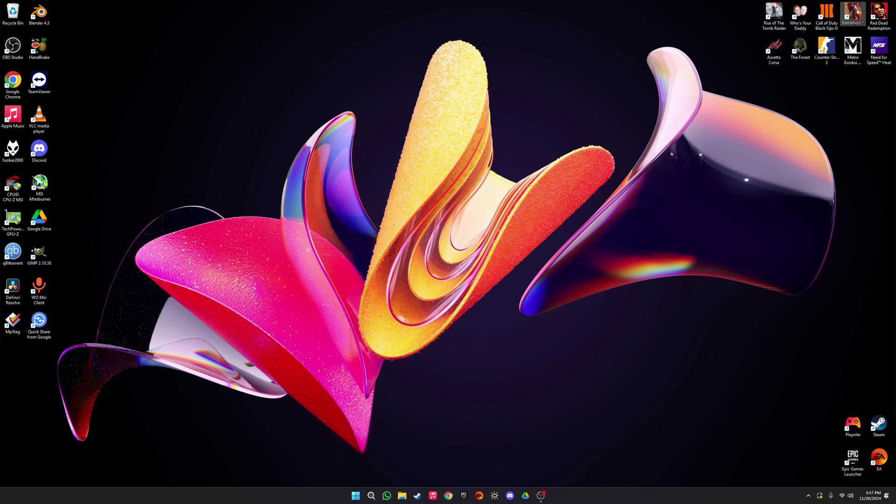
key(super)
text(msconfig)
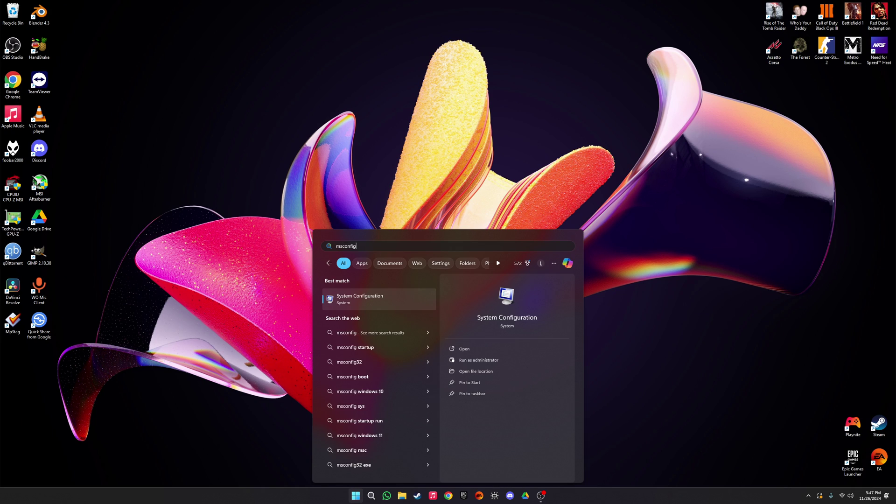
key(Return)
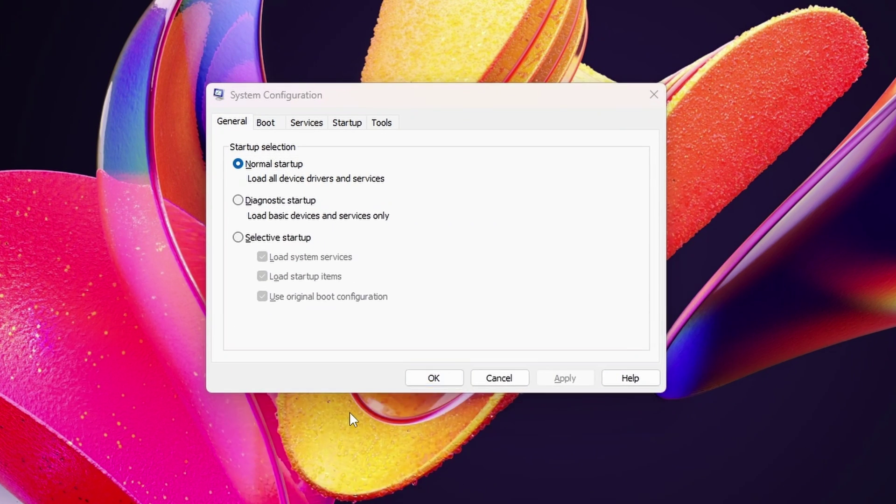
key(super)
text(mscon)
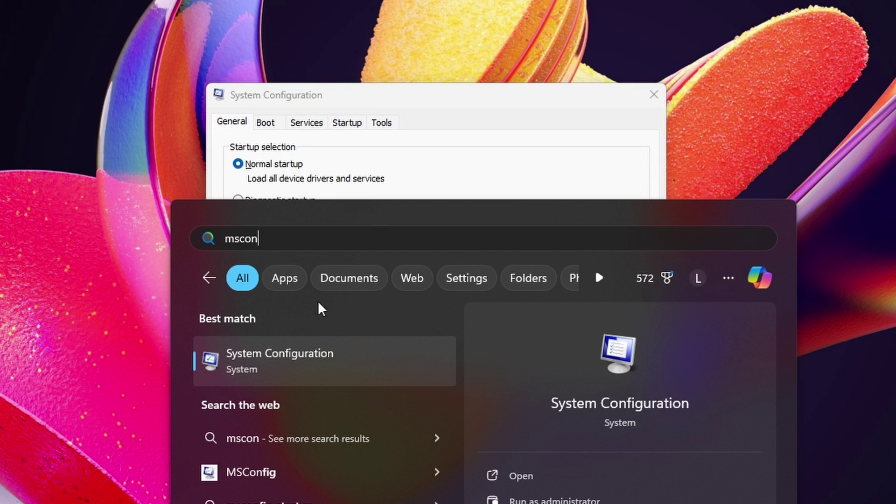
key(Escape)
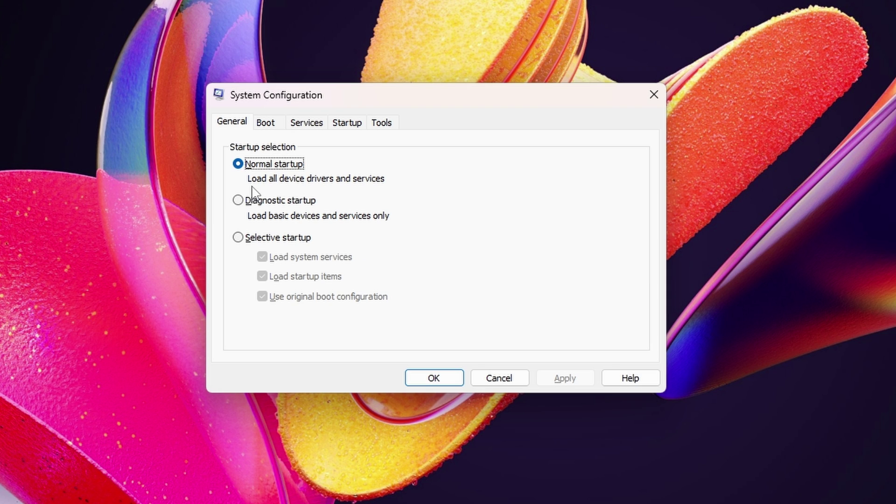
Step: On the Services tab, hide Microsoft services and untick the AMD, Epic and Google services
click(270, 116)
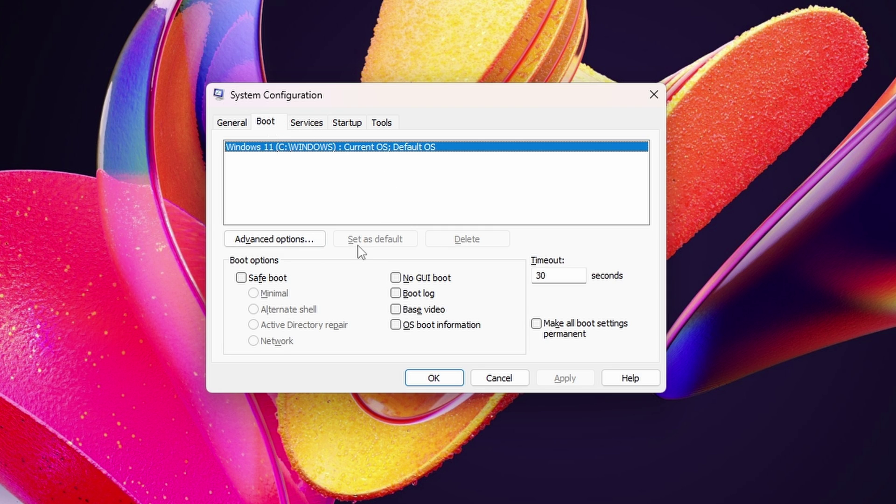
click(308, 123)
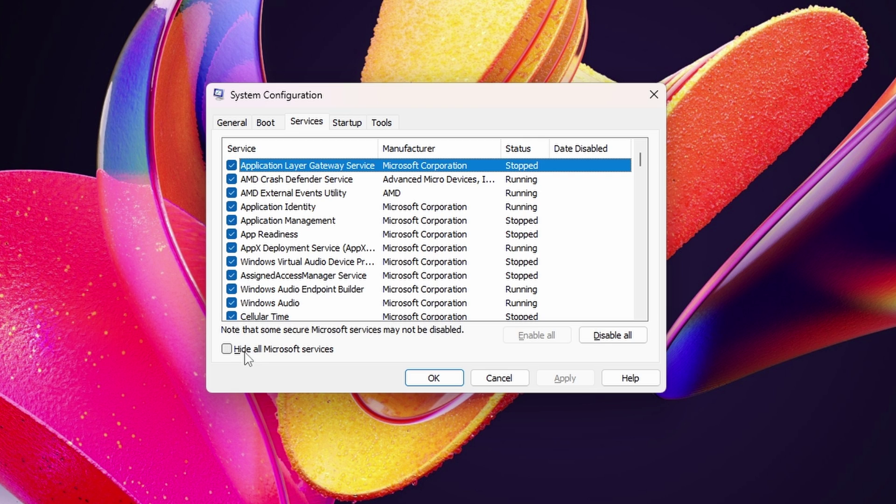
click(244, 351)
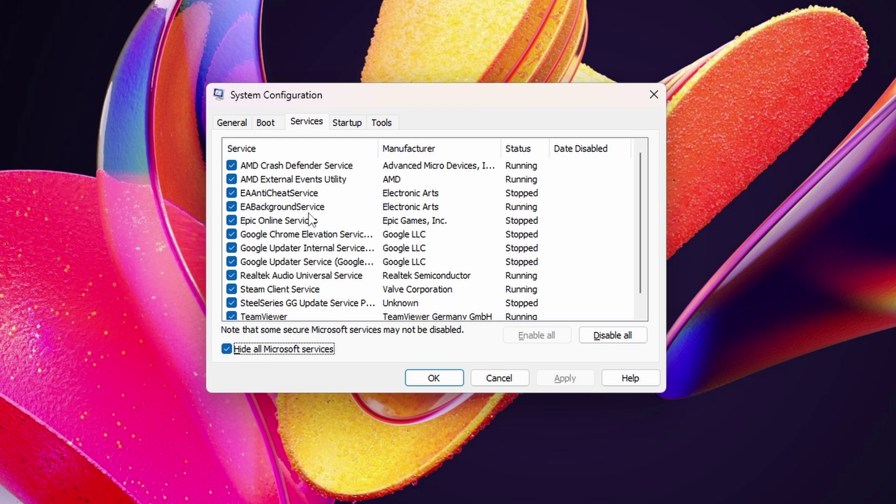
click(232, 165)
click(232, 179)
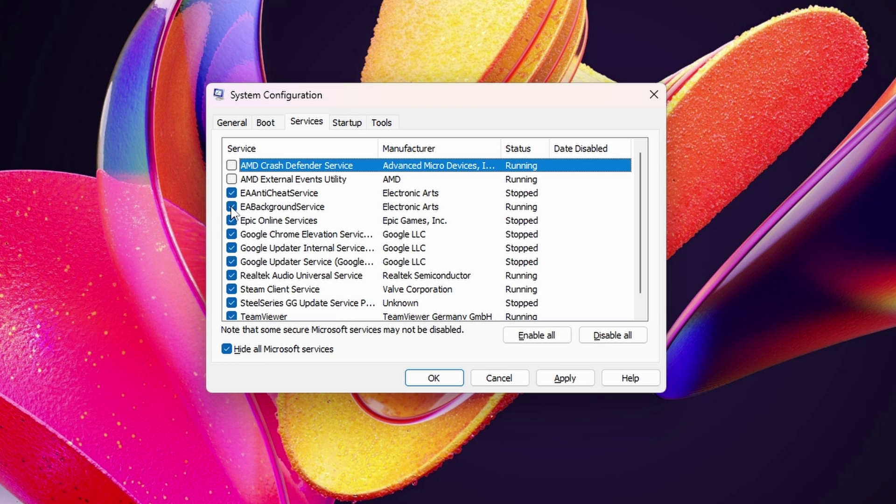
click(231, 220)
click(232, 234)
click(232, 248)
Step: Disable all non-Microsoft services, then re-tick EAAntiCheatService and EABackgroundService
click(607, 339)
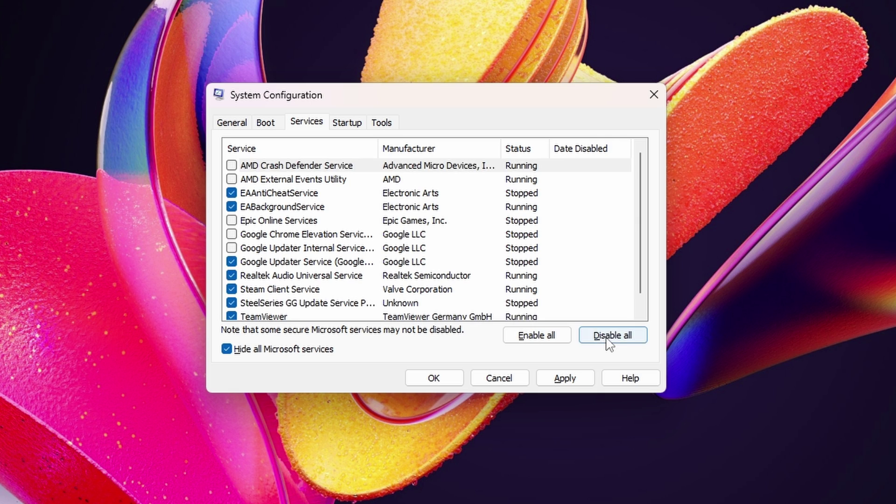
click(240, 352)
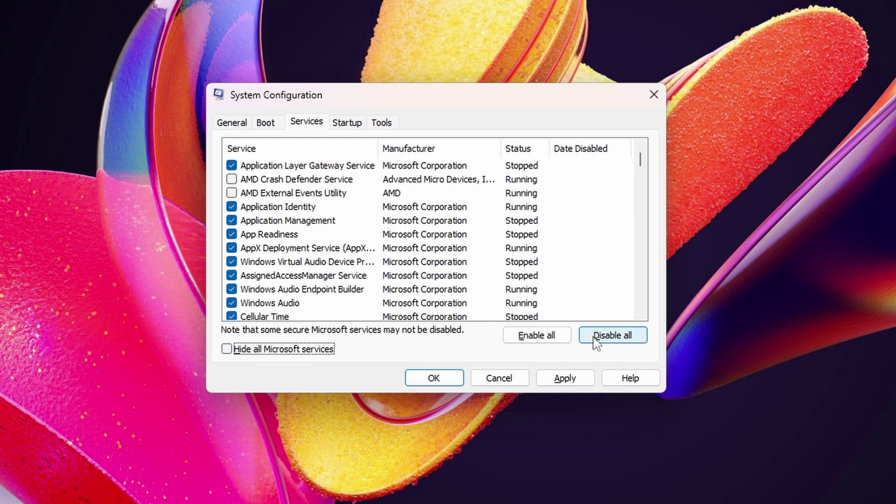
click(256, 351)
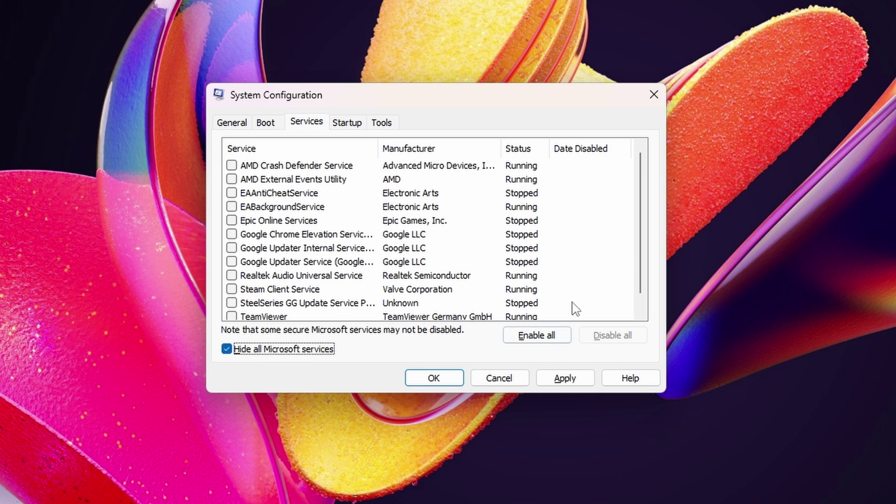
click(231, 193)
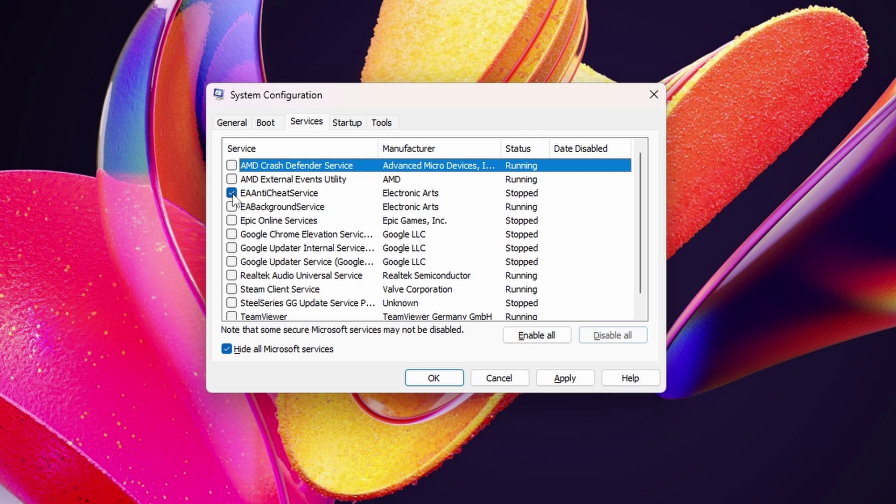
click(232, 207)
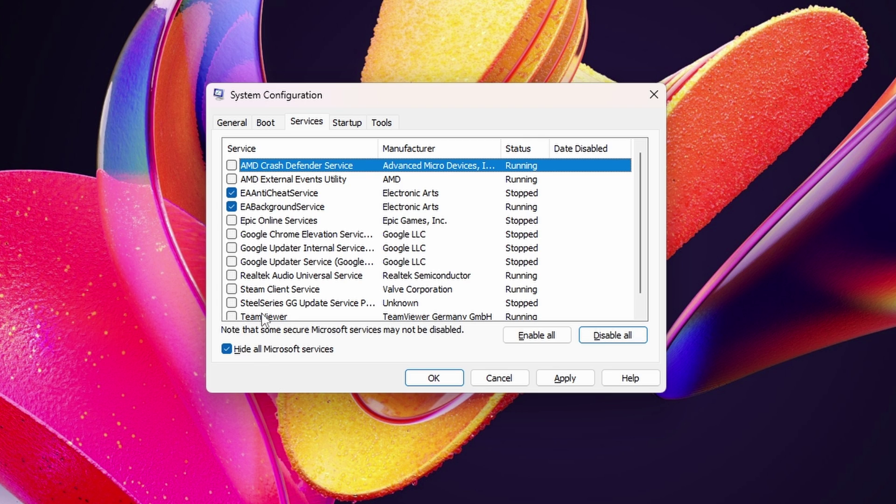
scroll(263, 320, down, 1)
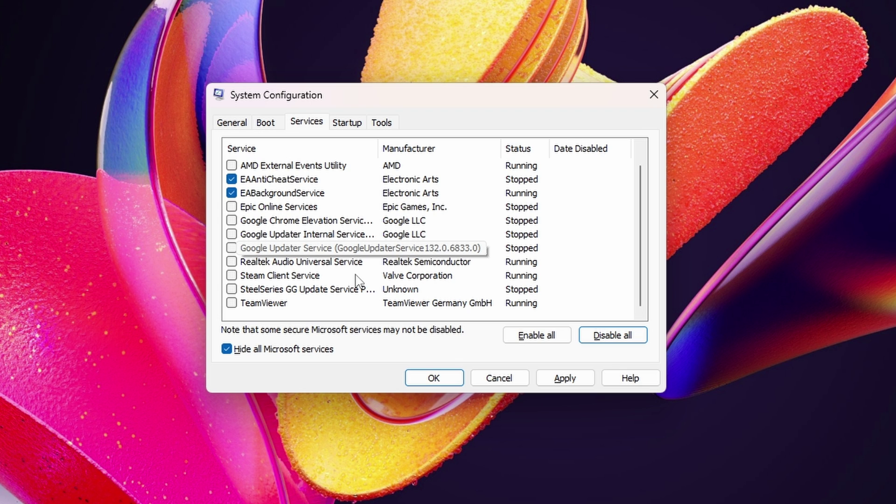
key(ctrl+shift+Escape)
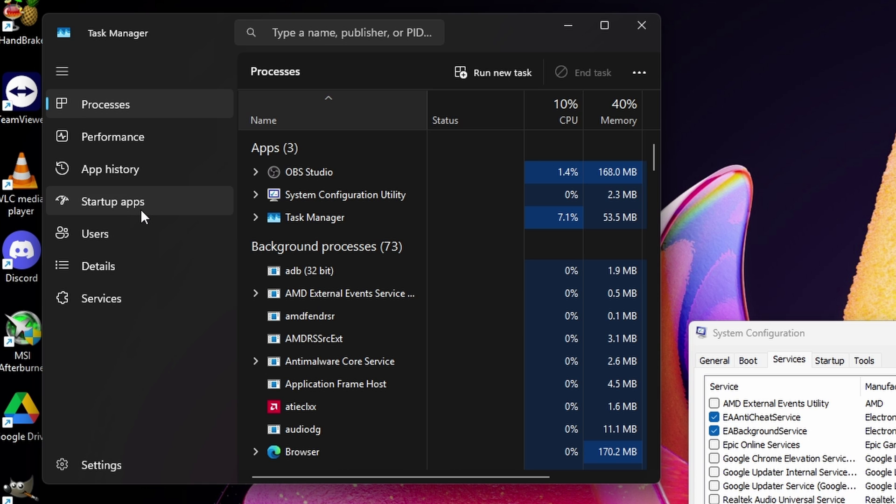
key(super)
text(task)
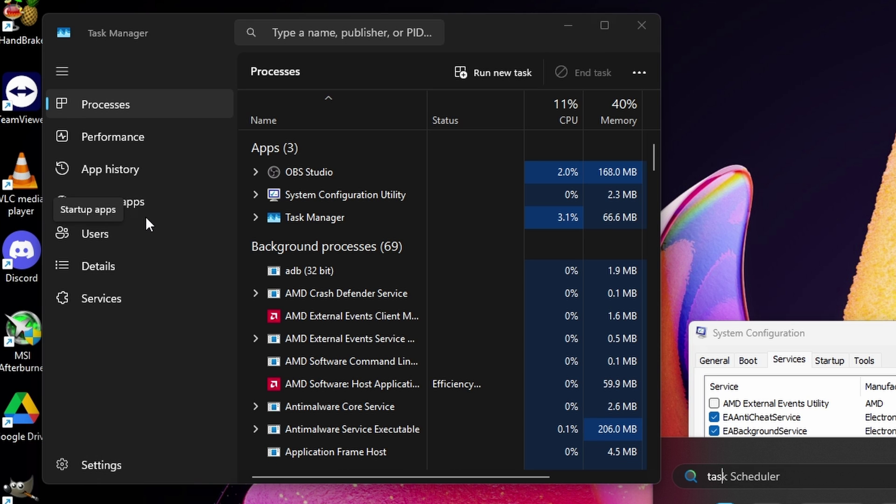
click(112, 202)
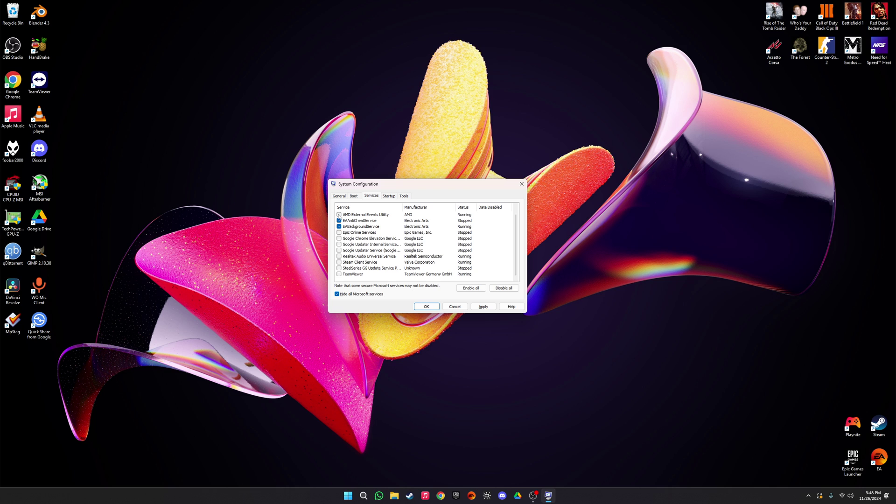
Step: Re-enable the AMD, Epic, Google and Realtek services, confirm with OK, and exit without restart
click(339, 215)
click(339, 232)
click(338, 239)
click(338, 244)
click(338, 250)
click(339, 256)
click(431, 308)
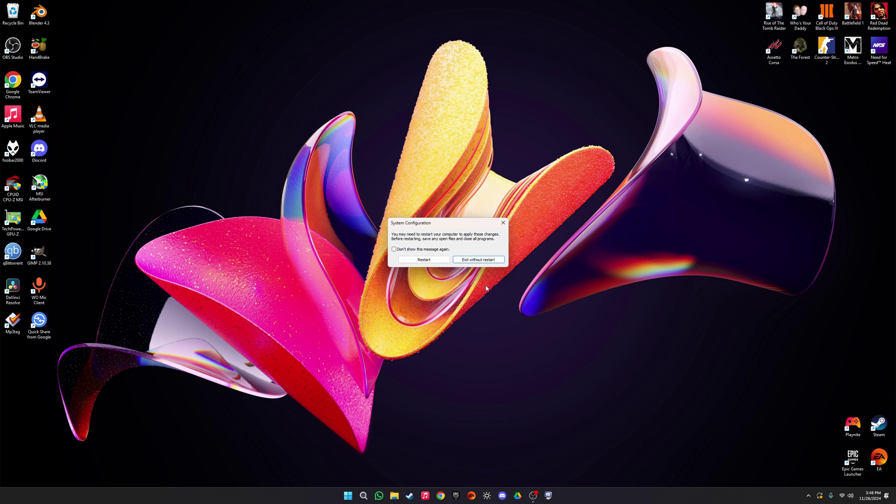
click(478, 259)
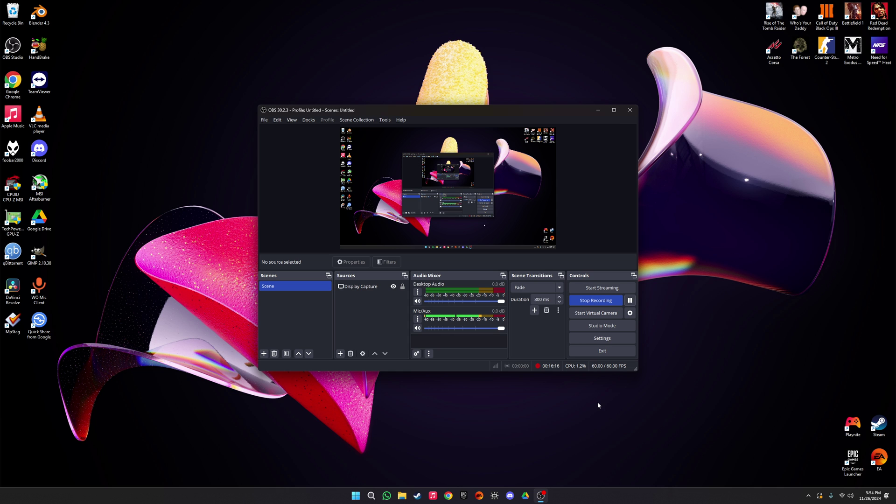
Step: Open Windows Security's virus and threat protection settings, closing the Firewall window opened by mistake
key(super)
text(defender)
key(Return)
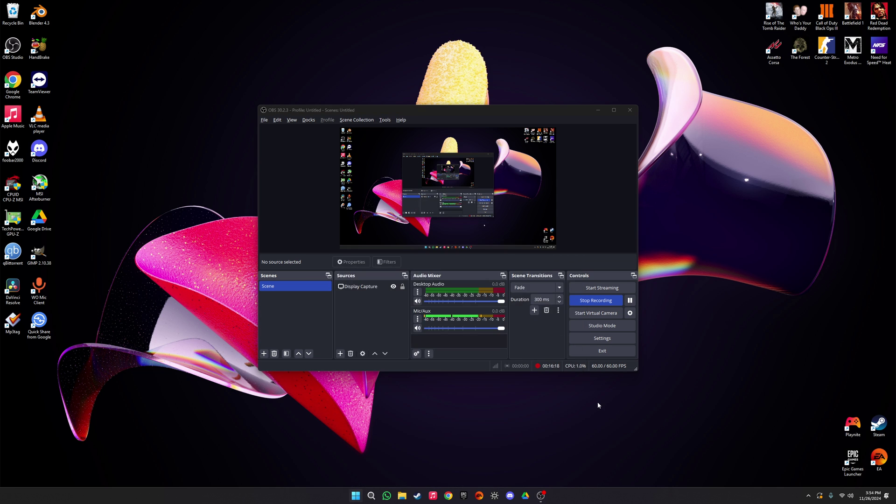
click(644, 150)
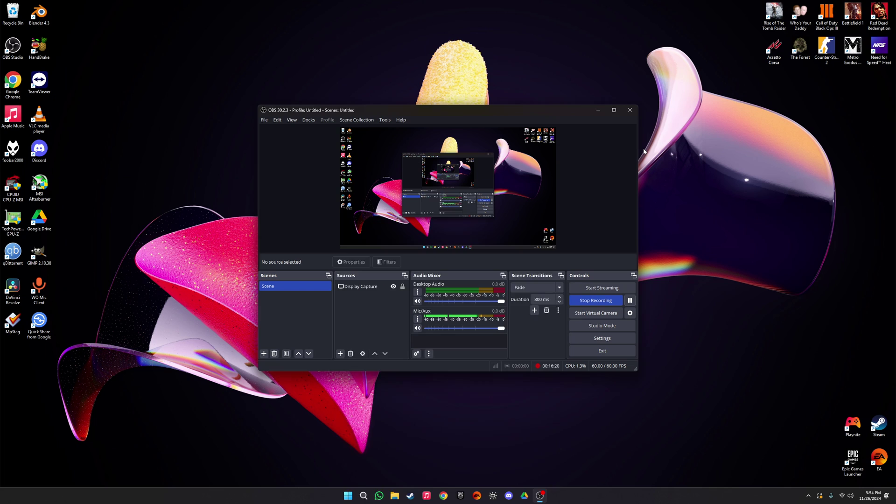
key(super)
text(defen)
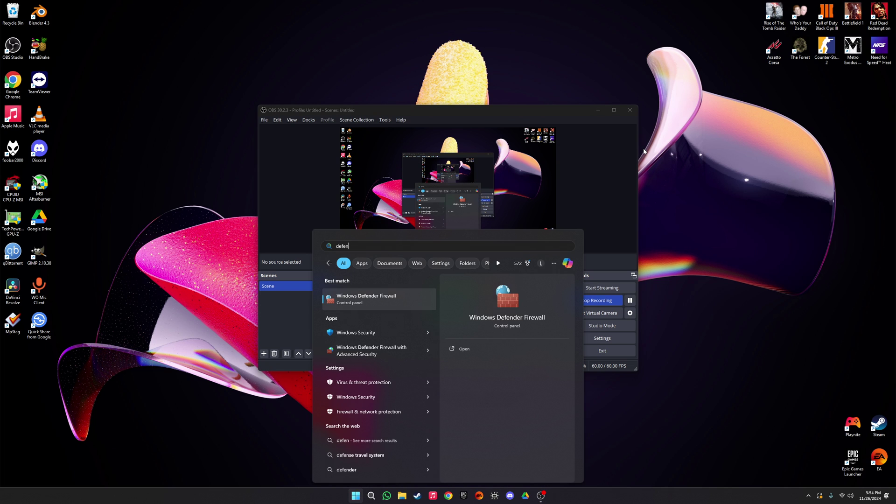
click(421, 332)
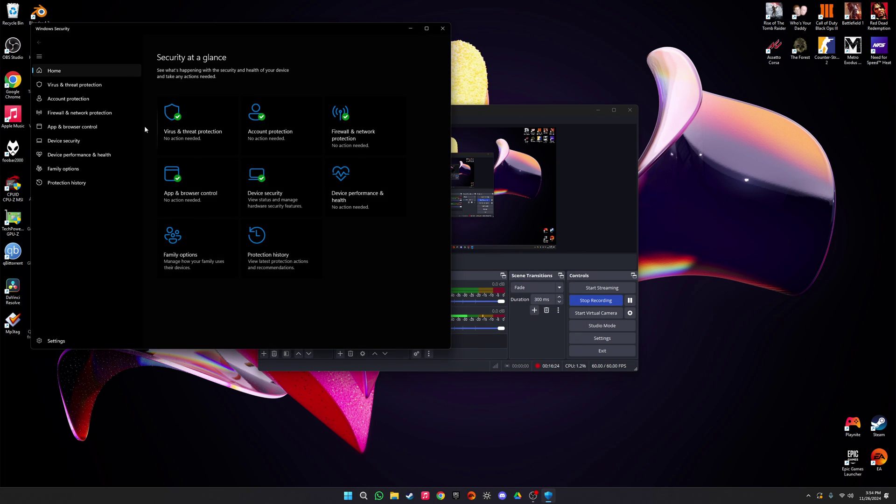
click(172, 149)
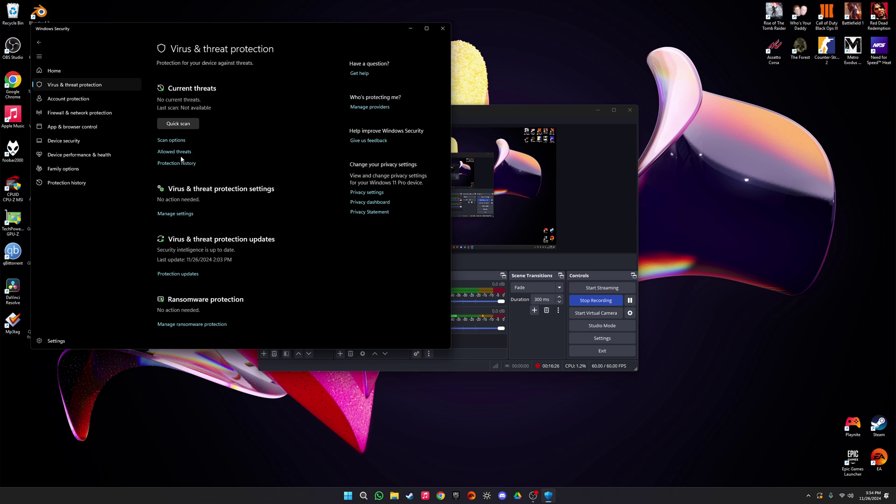
click(181, 218)
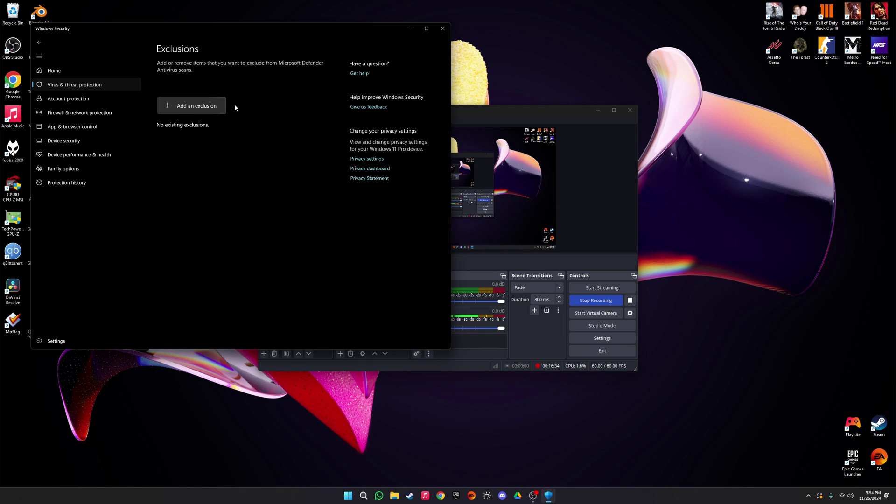
Step: Add C:\Program Files\EA Games\Battlefield 1 as a folder exclusion, then close Windows Security
drag(306, 23, 640, 7)
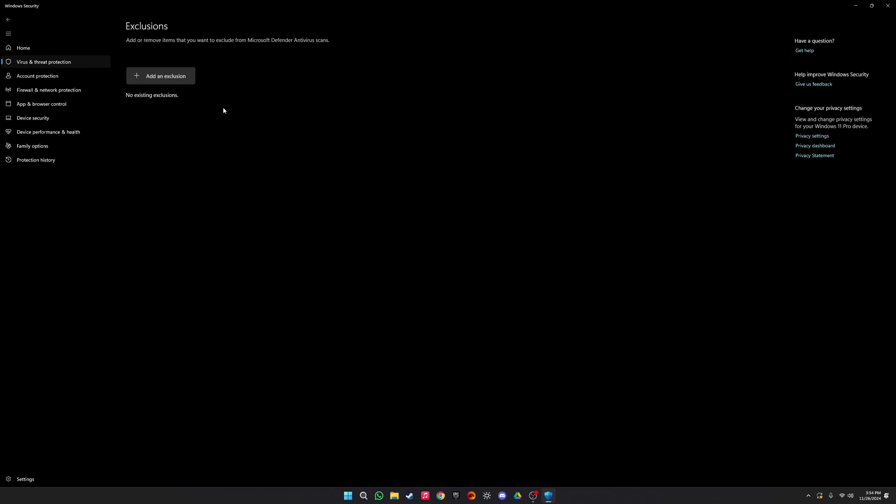
click(165, 77)
click(160, 104)
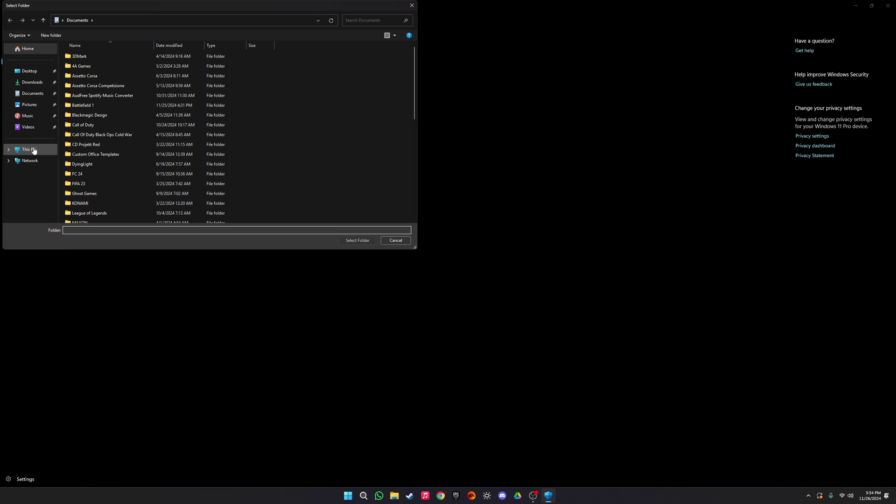
click(29, 149)
double_click(90, 65)
double_click(88, 154)
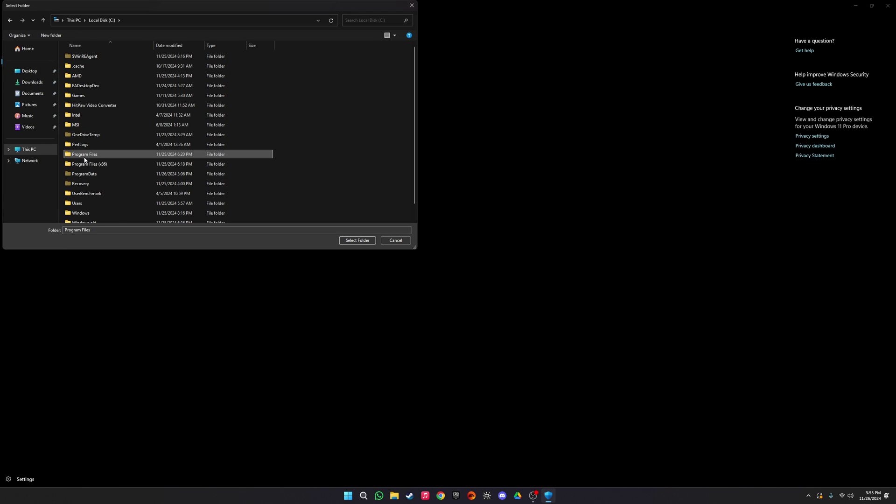
double_click(89, 144)
double_click(92, 60)
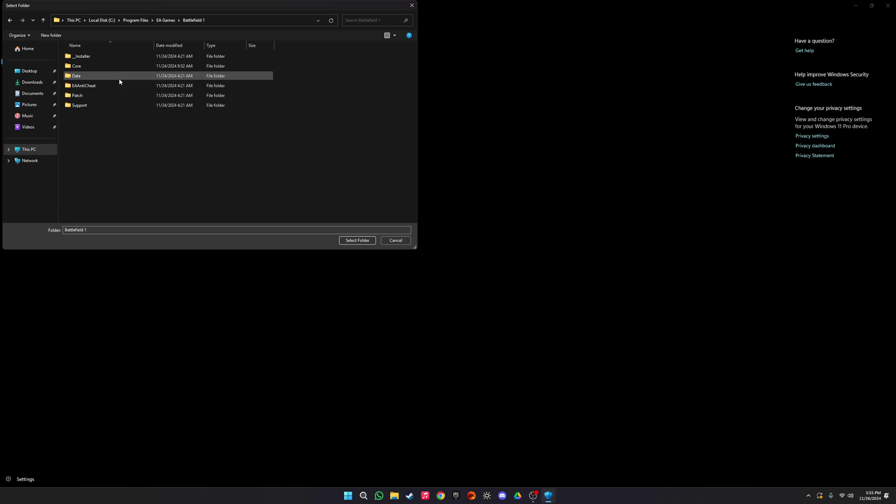
click(357, 240)
click(162, 105)
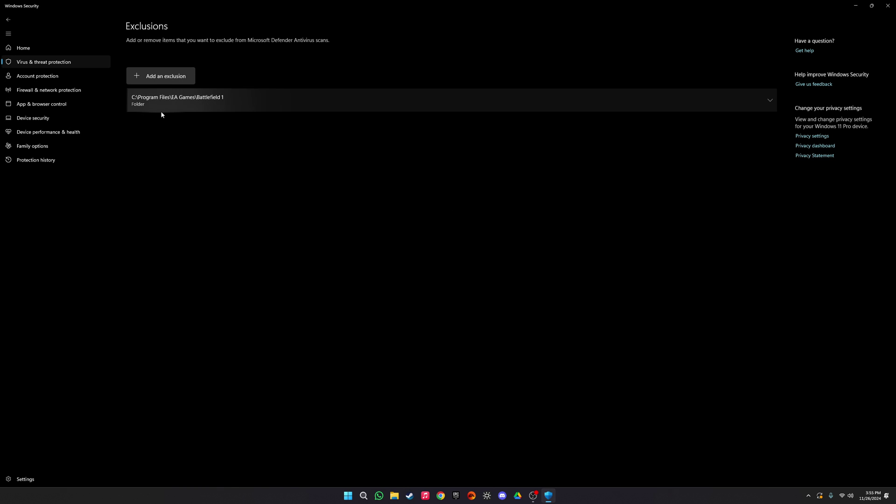
click(888, 5)
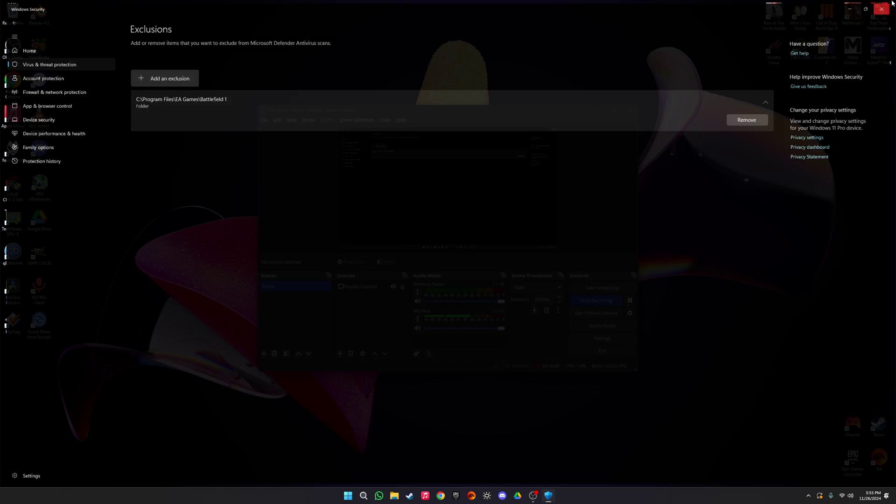
Step: Search 'gpu drivers' in Chrome and open AMD's drivers page, declining its cookies
click(448, 495)
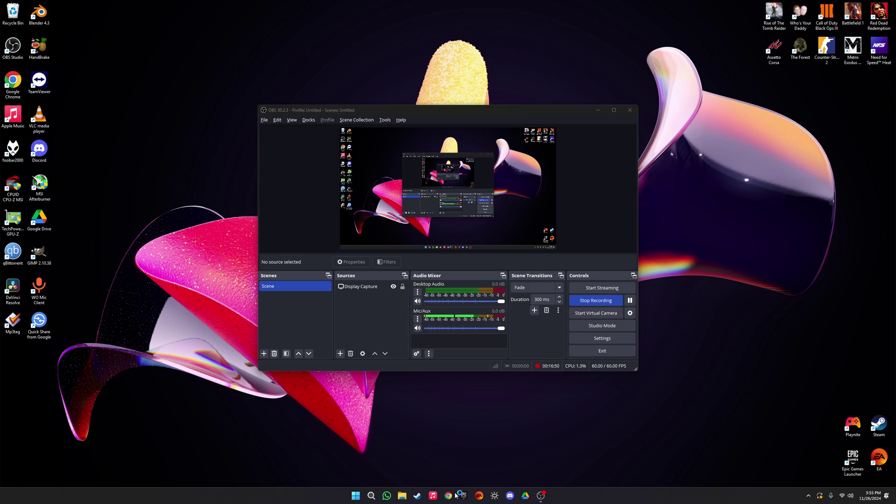
text(gpu d)
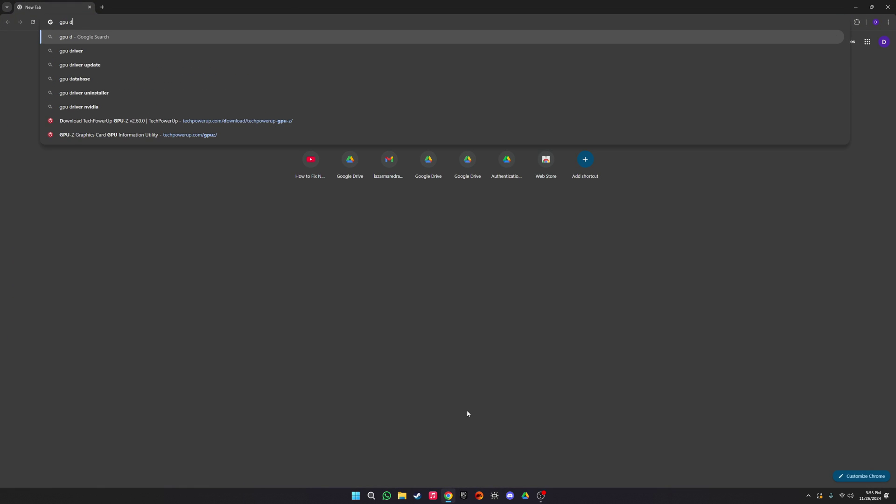
text(rivers)
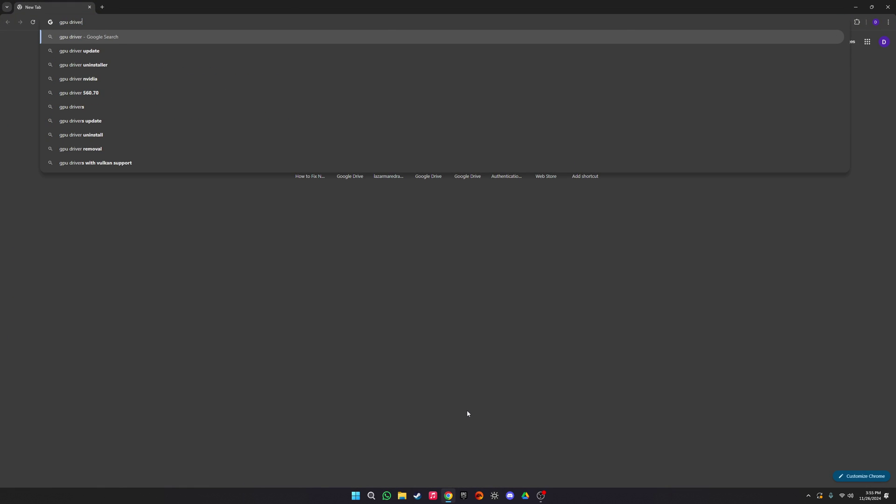
key(Return)
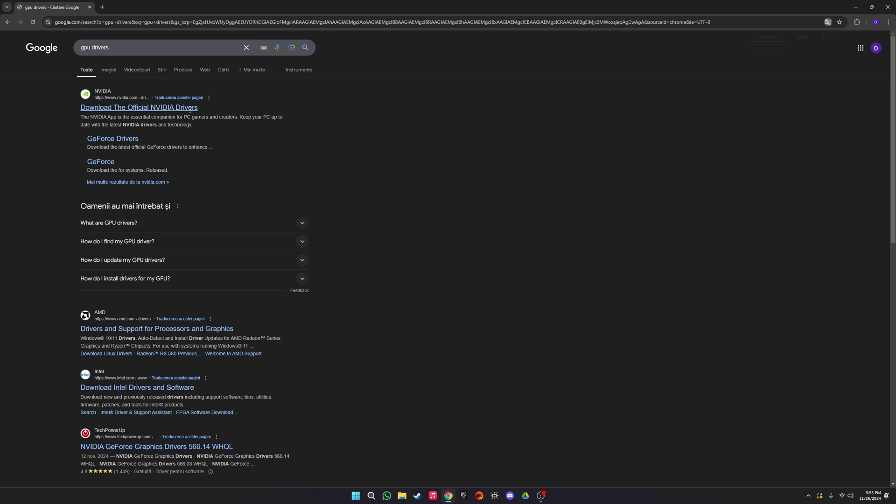
triple_click(41, 112)
triple_click(62, 311)
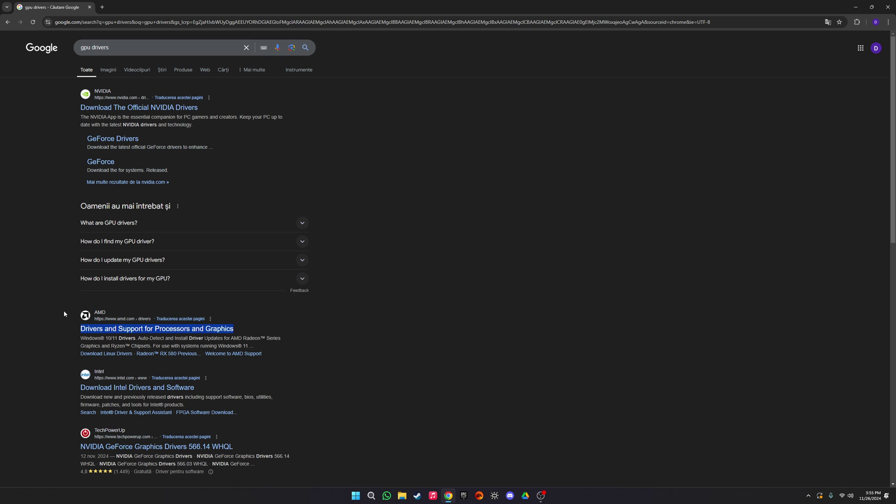
click(154, 331)
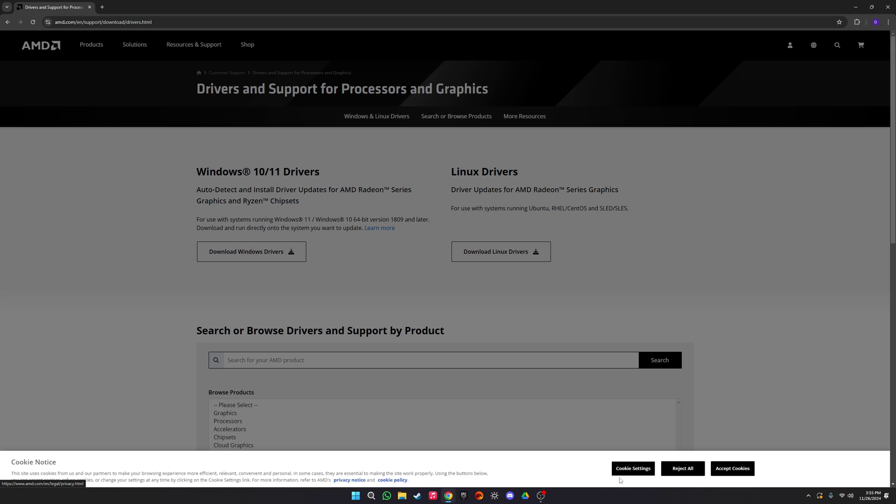
click(684, 468)
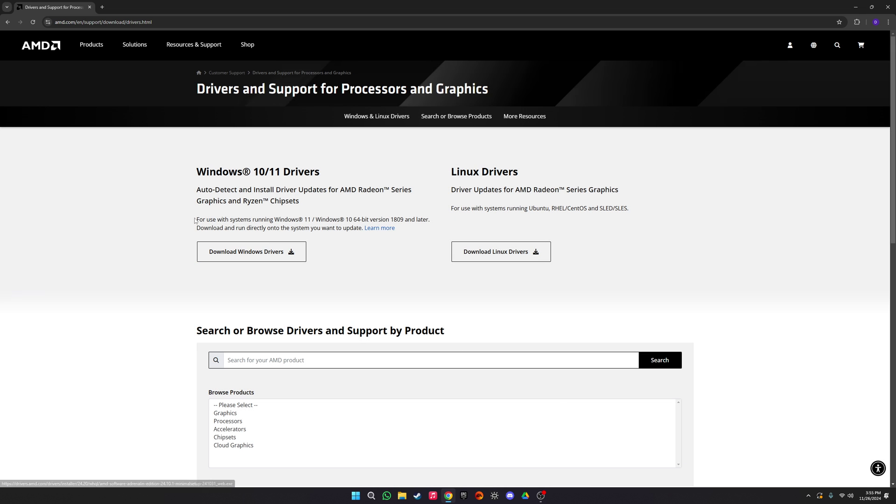
drag(195, 218, 390, 247)
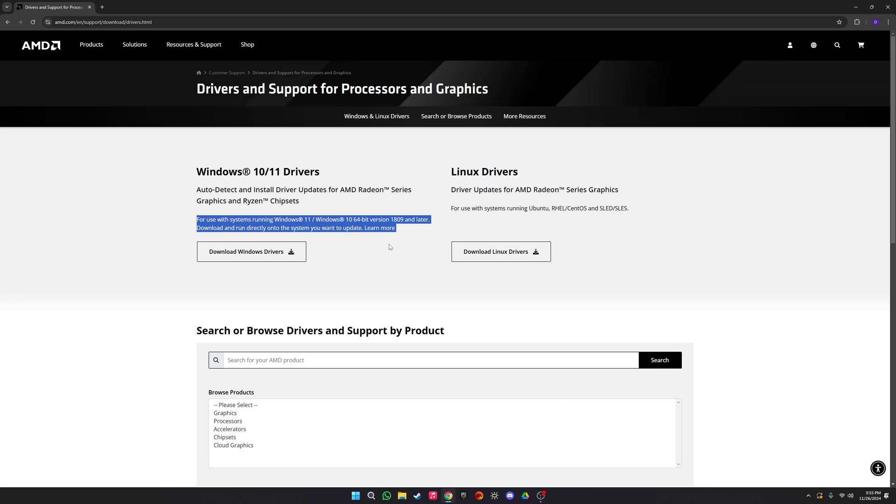
Step: Open the official NVIDIA drivers page from the results, accept its cookies, and close Chrome
click(7, 22)
click(130, 108)
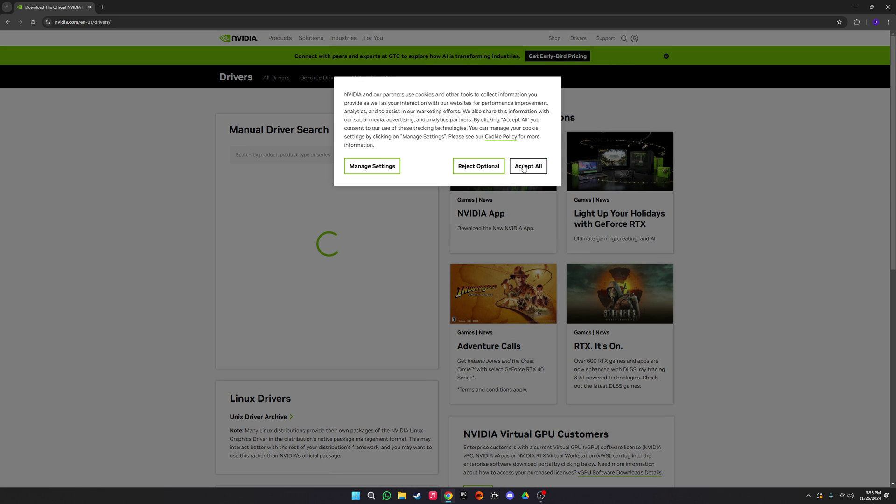
click(524, 167)
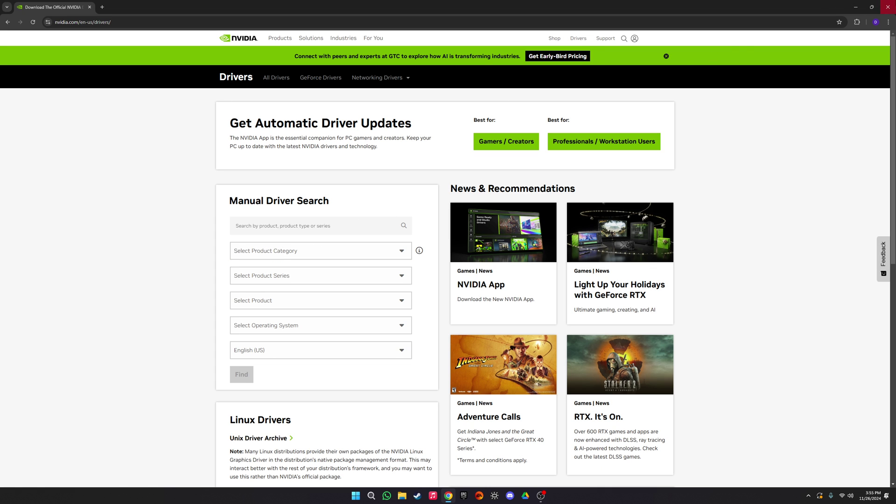
click(887, 7)
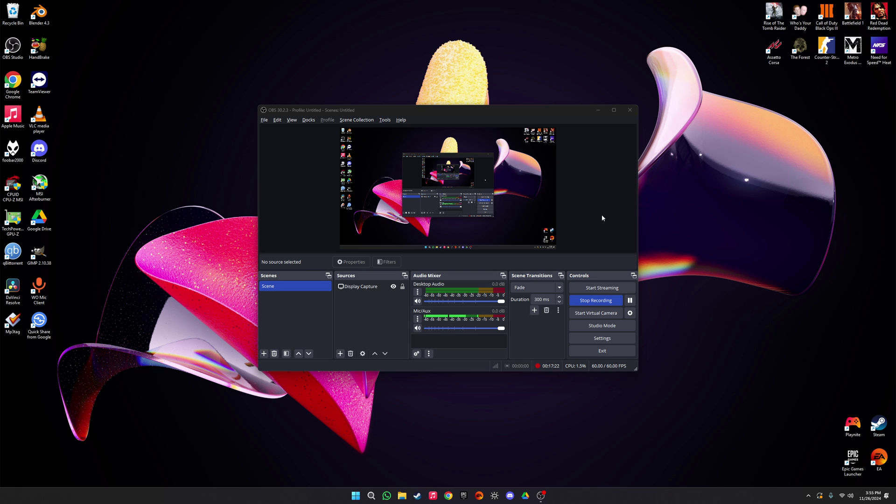
Step: Open Reset this PC from a 'reset' search, view the Reset PC choices, then cancel
key(super)
text(res)
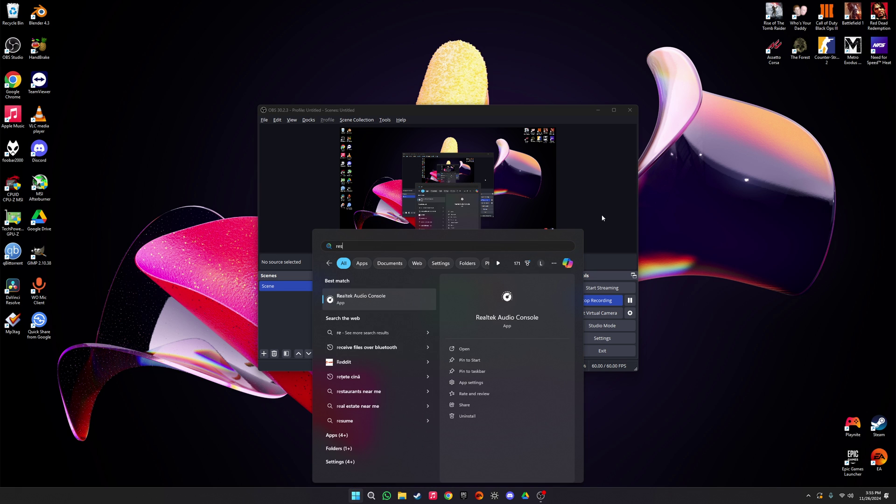
text(et default apps)
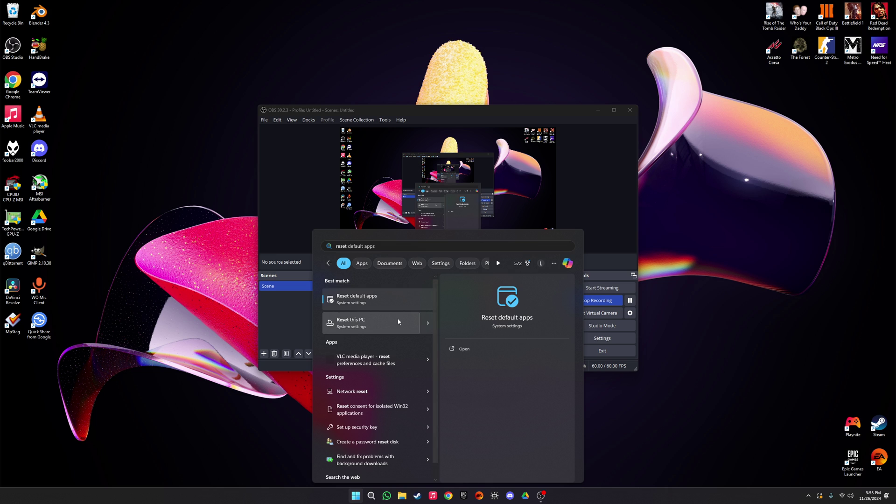
click(399, 320)
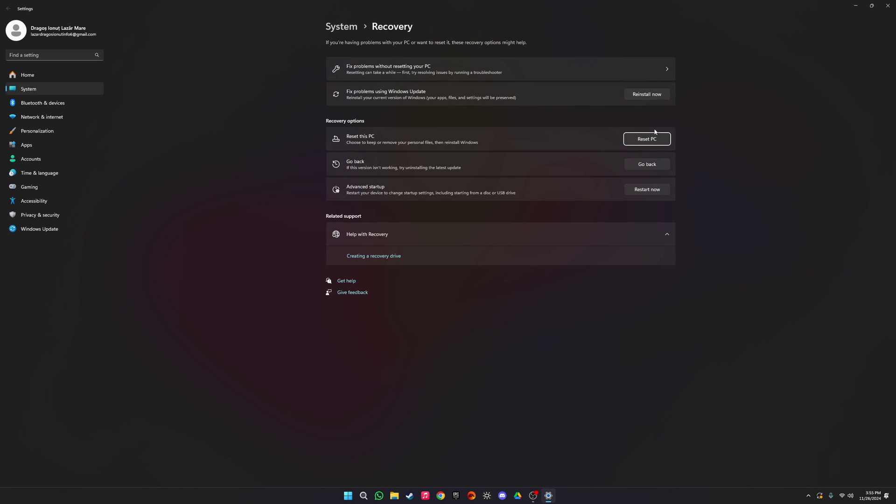
click(660, 143)
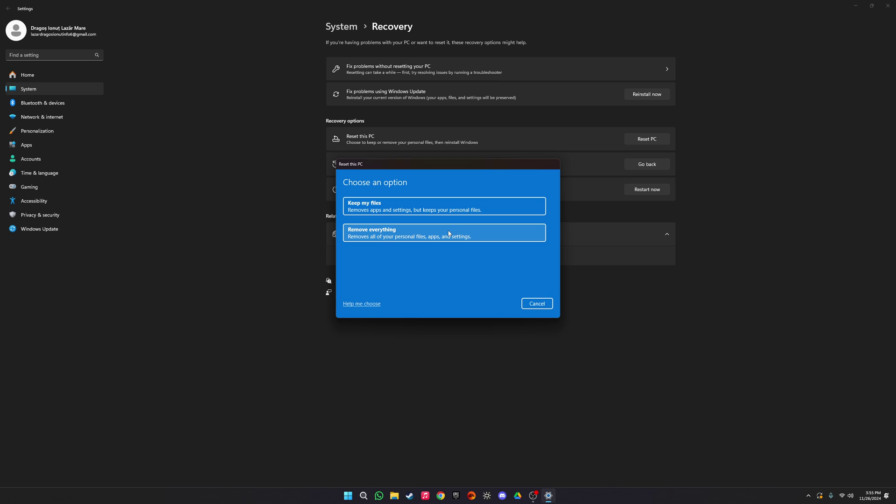
click(537, 303)
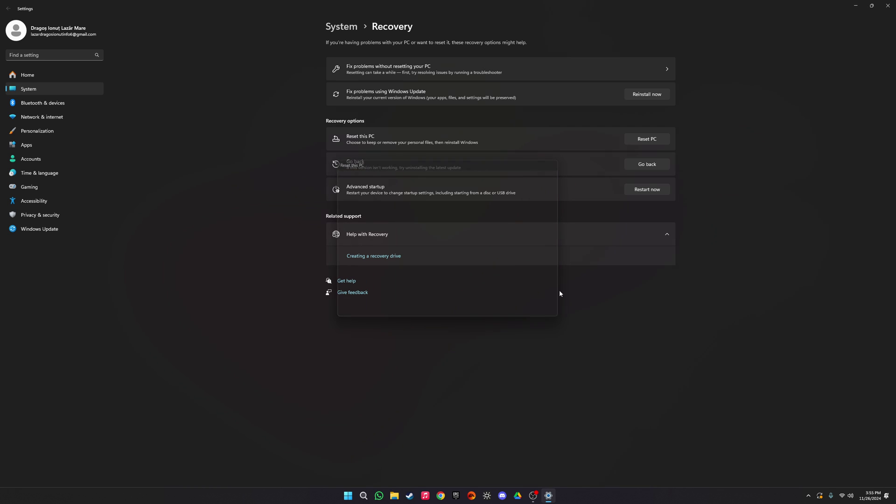
Step: Close the Windows Settings window, leaving the OBS Studio recording on the desktop
click(888, 5)
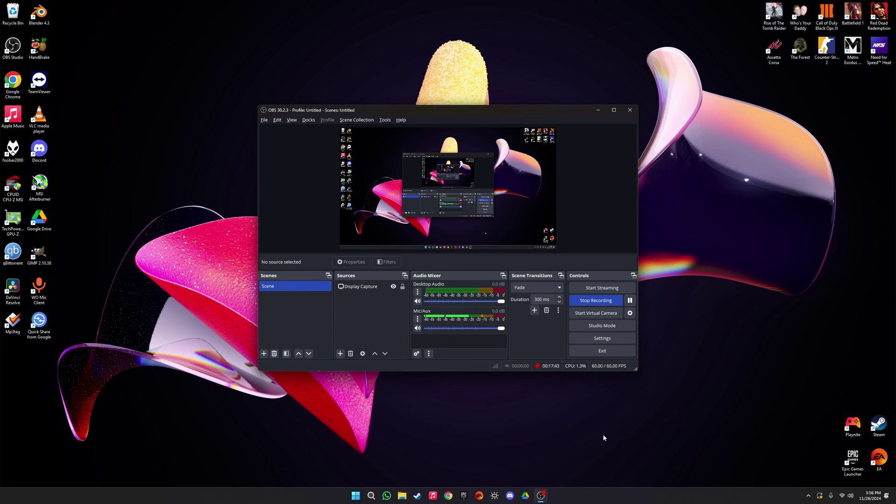